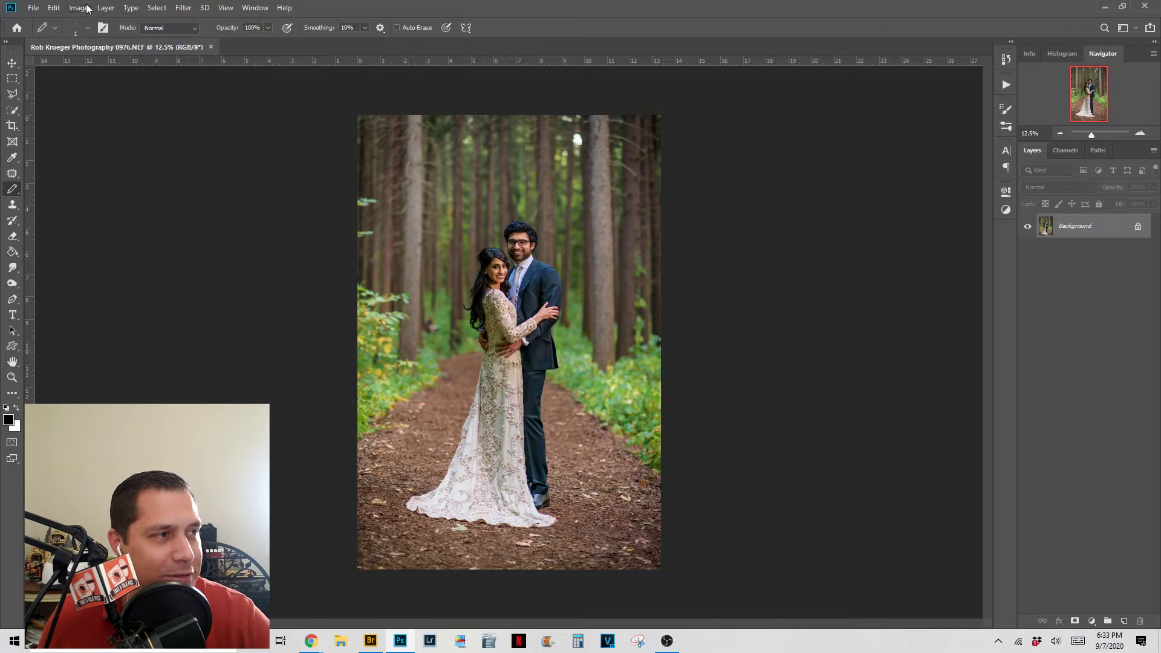
mouse_move(104, 41)
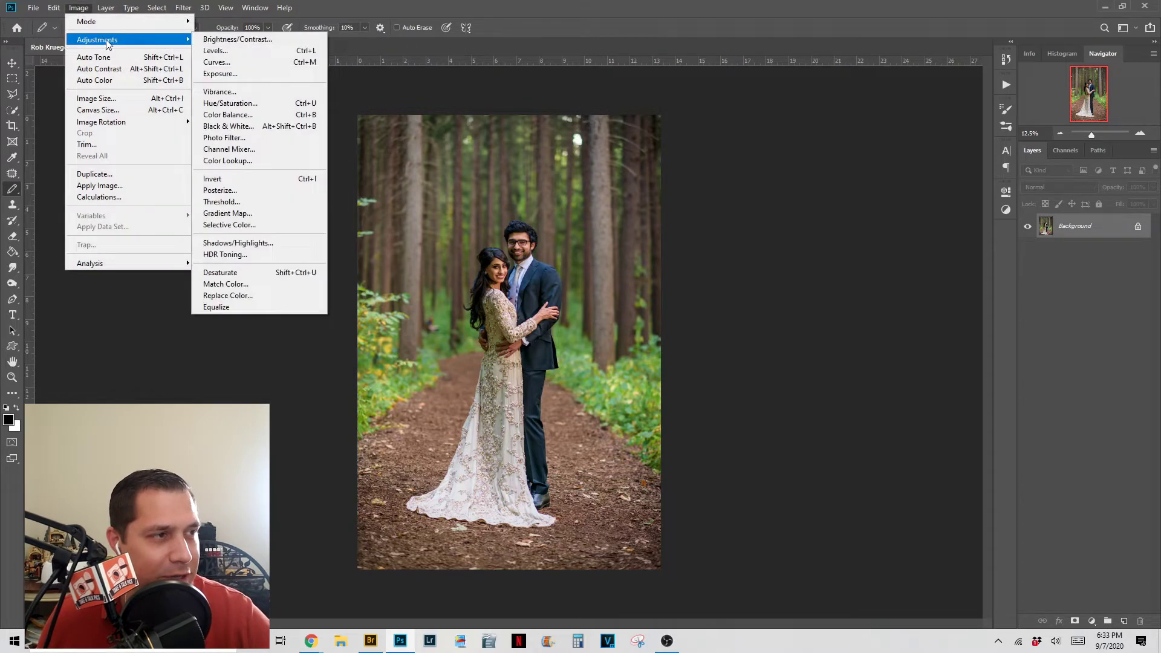
click(223, 64)
drag(544, 109, 828, 79)
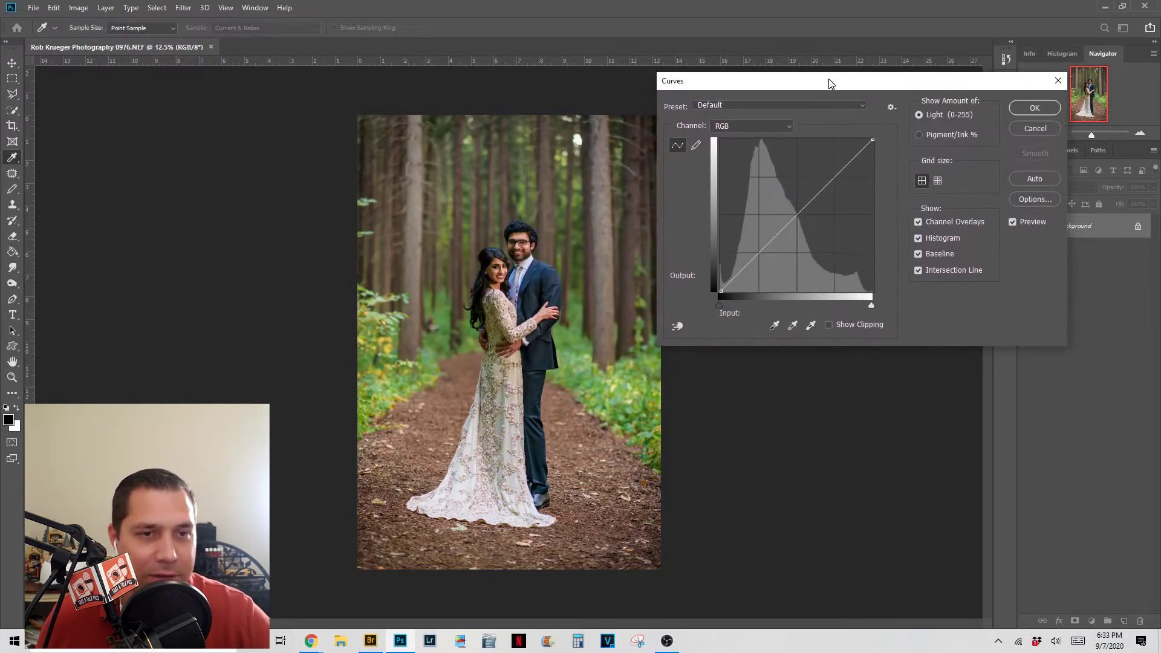
click(757, 253)
drag(757, 252, 761, 256)
drag(837, 178, 830, 174)
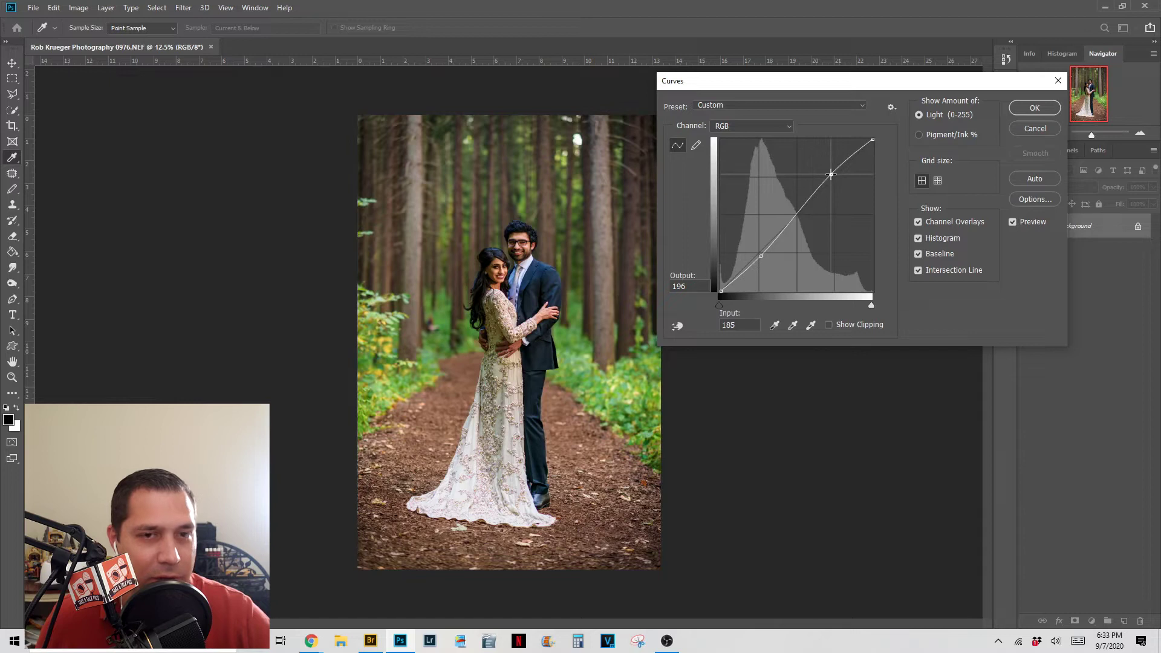
click(1011, 223)
click(1012, 223)
click(1012, 222)
click(1012, 222)
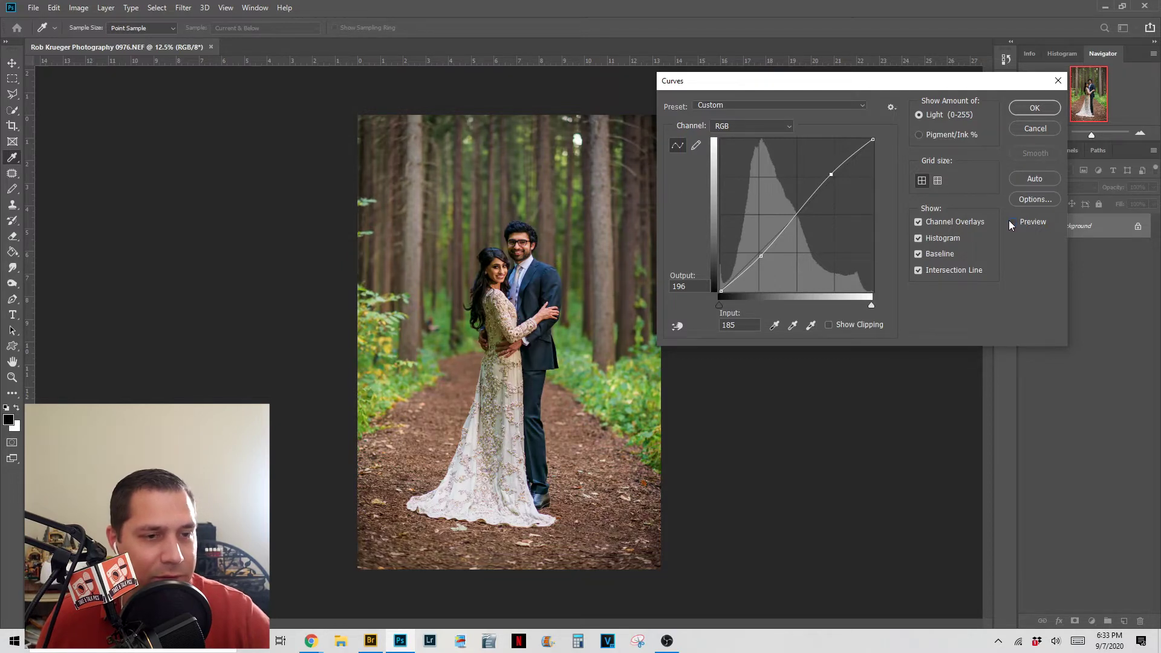
click(1029, 124)
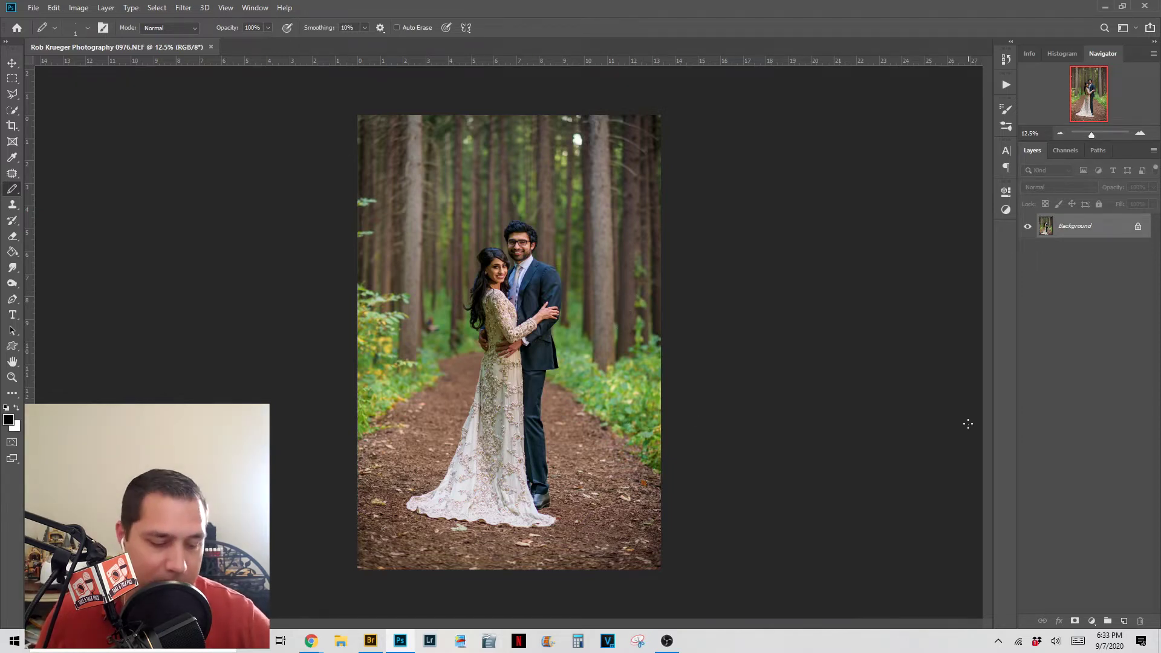
Duplicate the Background layer and apply a Curves S-curve to the copy, darkening the shadows and brightening the highlights
key(ctrl+j)
click(78, 8)
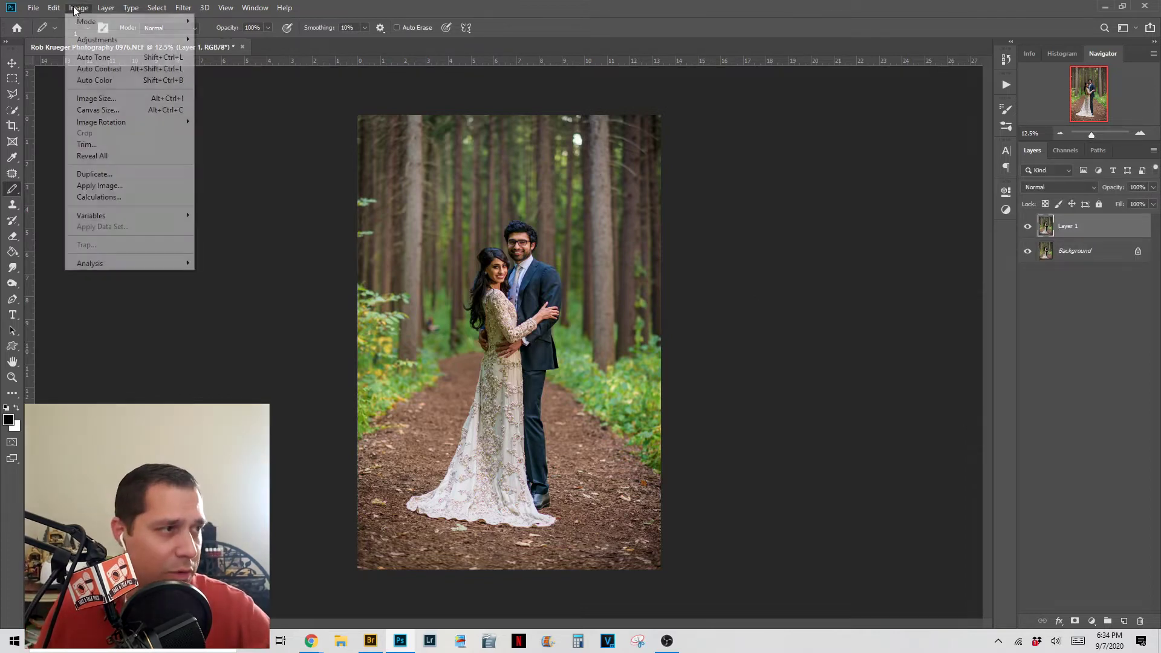
mouse_move(95, 41)
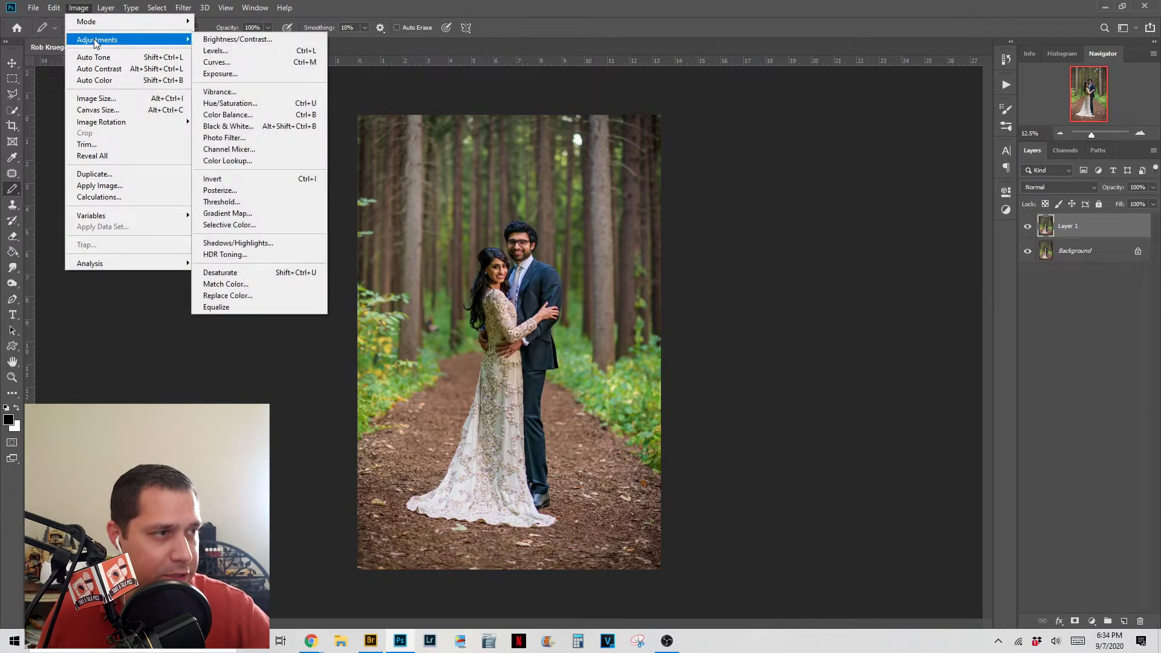
click(221, 62)
drag(873, 78, 774, 85)
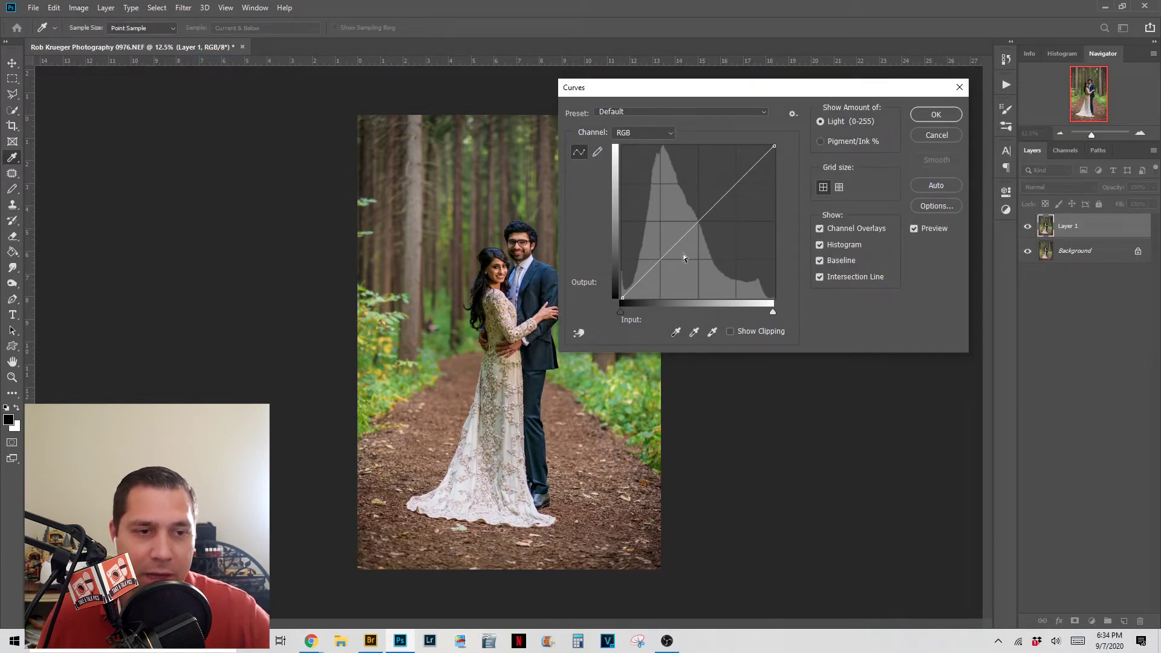
click(661, 264)
drag(663, 265, 669, 271)
drag(732, 196, 724, 180)
drag(669, 271, 662, 265)
drag(725, 180, 731, 180)
click(946, 115)
key(b)
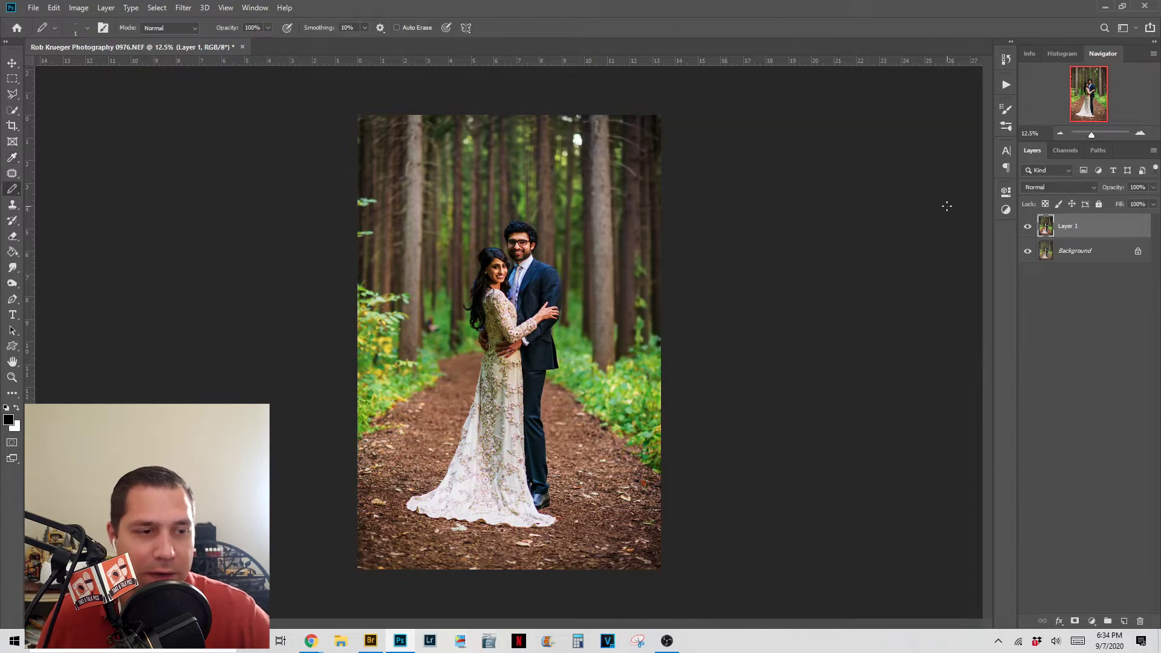
Compare the photo with the duplicate layer hidden and shown, and delete the duplicate layer
click(1028, 227)
click(1028, 227)
click(1029, 228)
click(1029, 228)
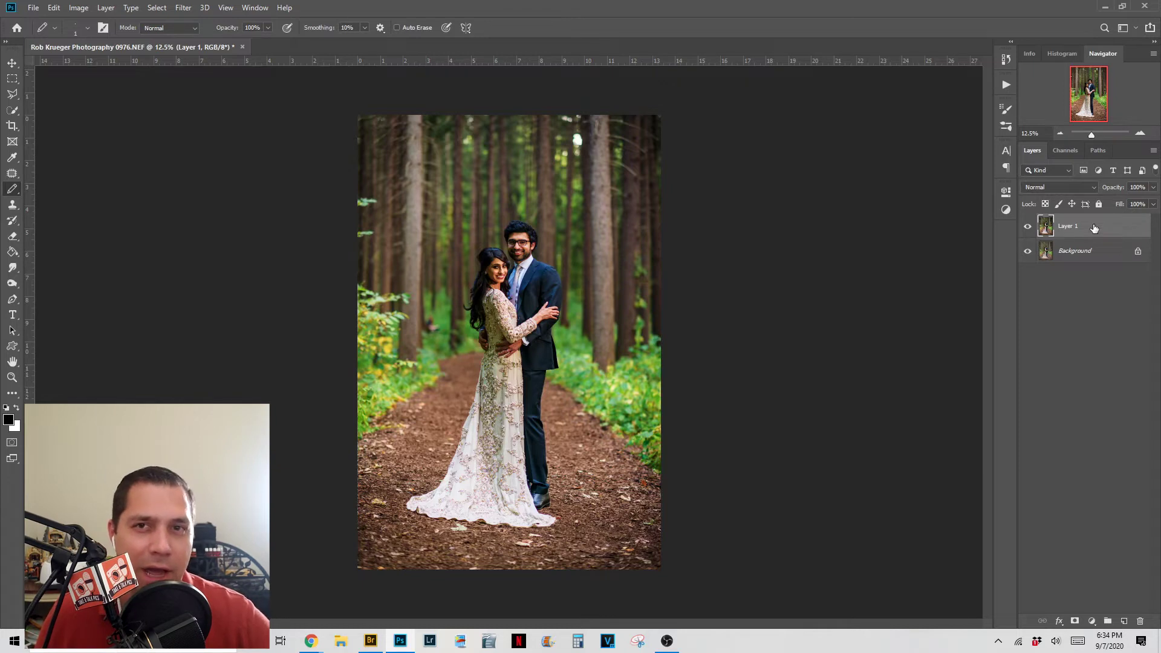
drag(1095, 227, 1142, 620)
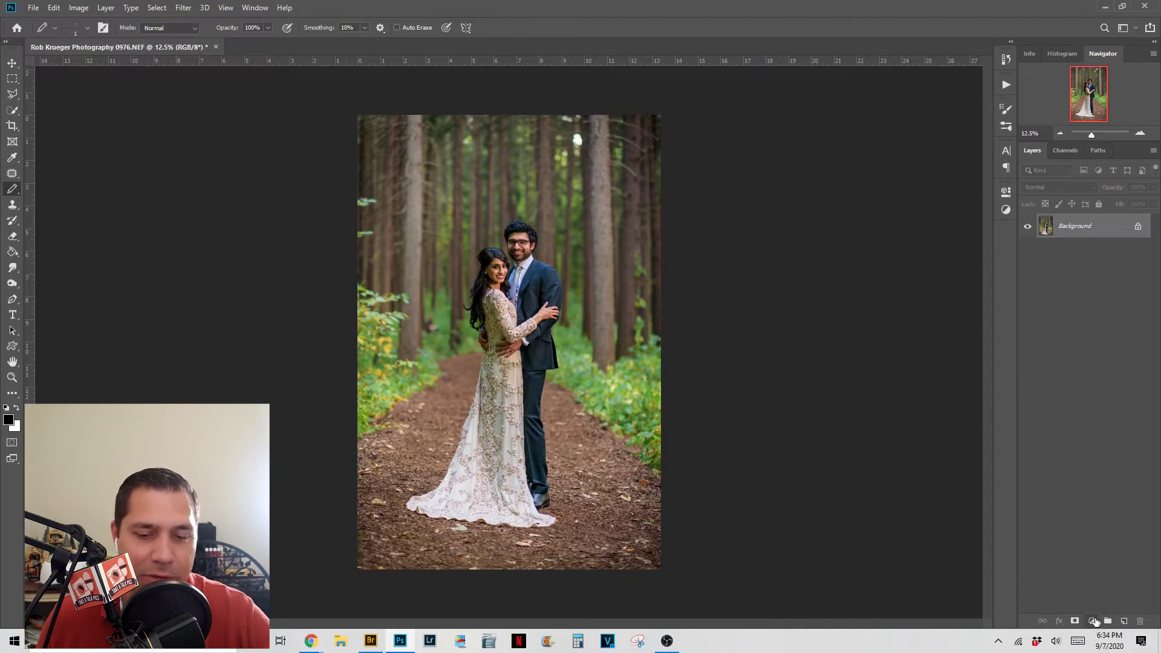
Add a Curves adjustment layer above the Background with a gentle S-curve that lowers the shadows and raises the highlights
click(1093, 622)
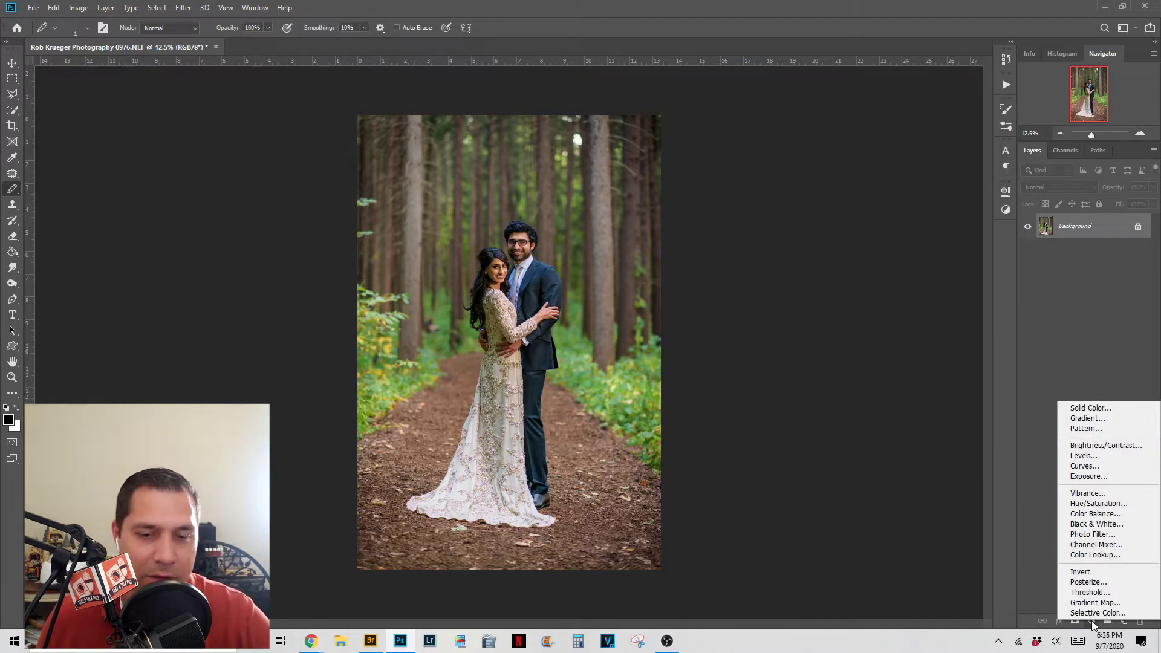
click(1110, 466)
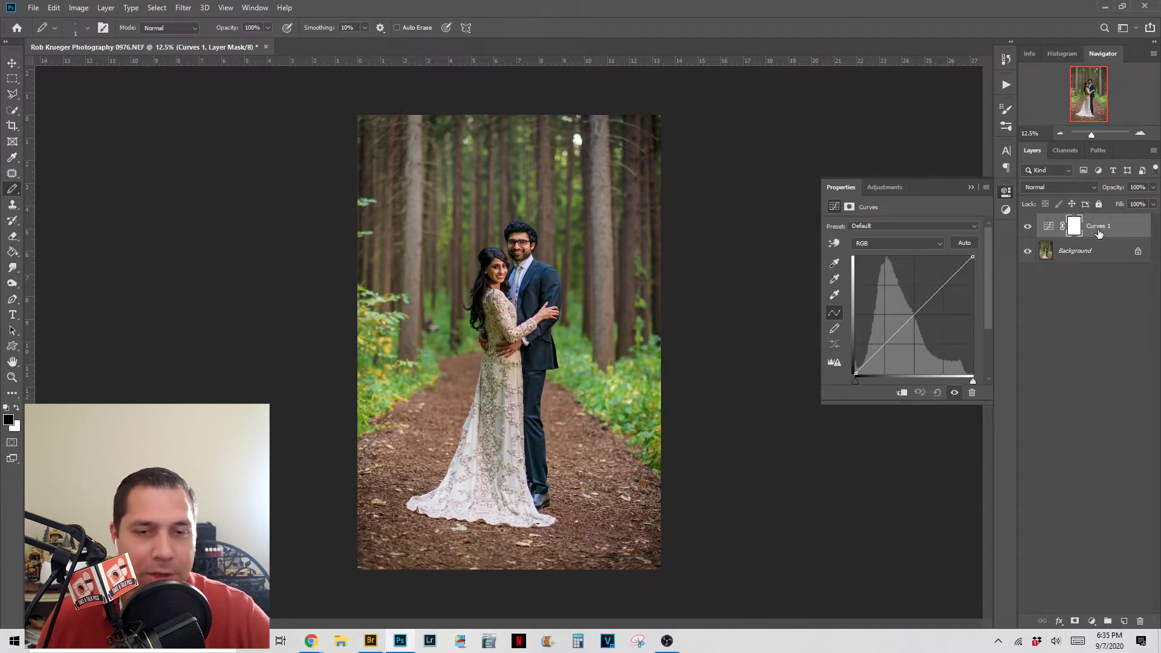
click(886, 344)
drag(886, 344, 889, 347)
drag(945, 287, 941, 282)
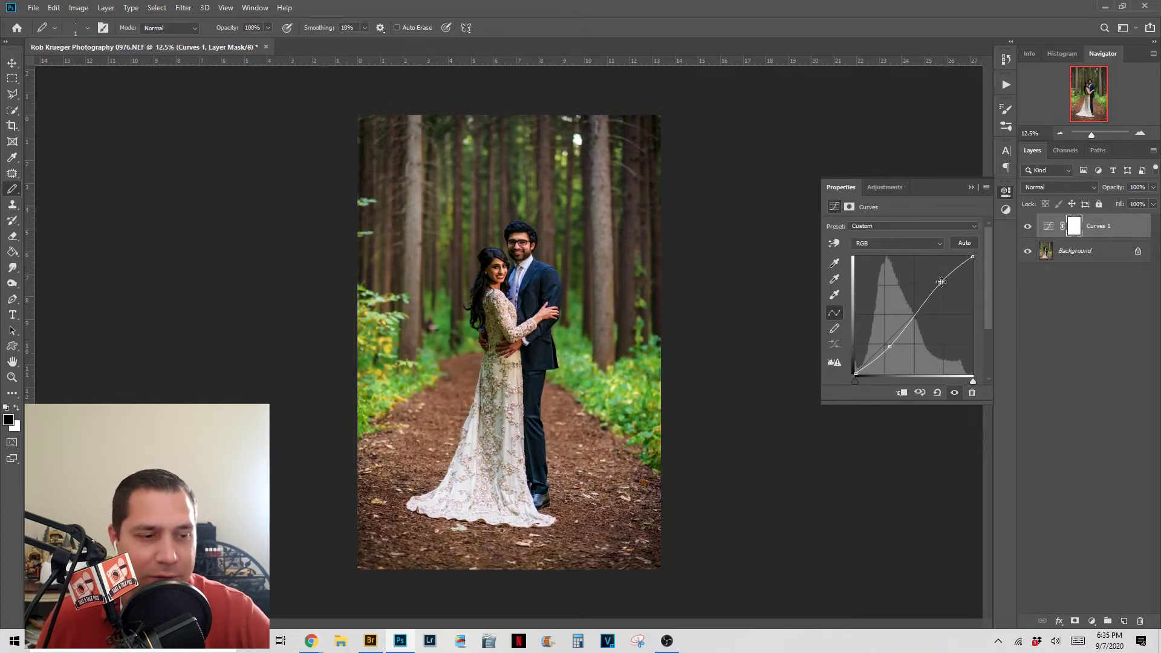
Examine the photo before and after the Curves adjustment by toggling the adjustment layer's visibility
click(1027, 226)
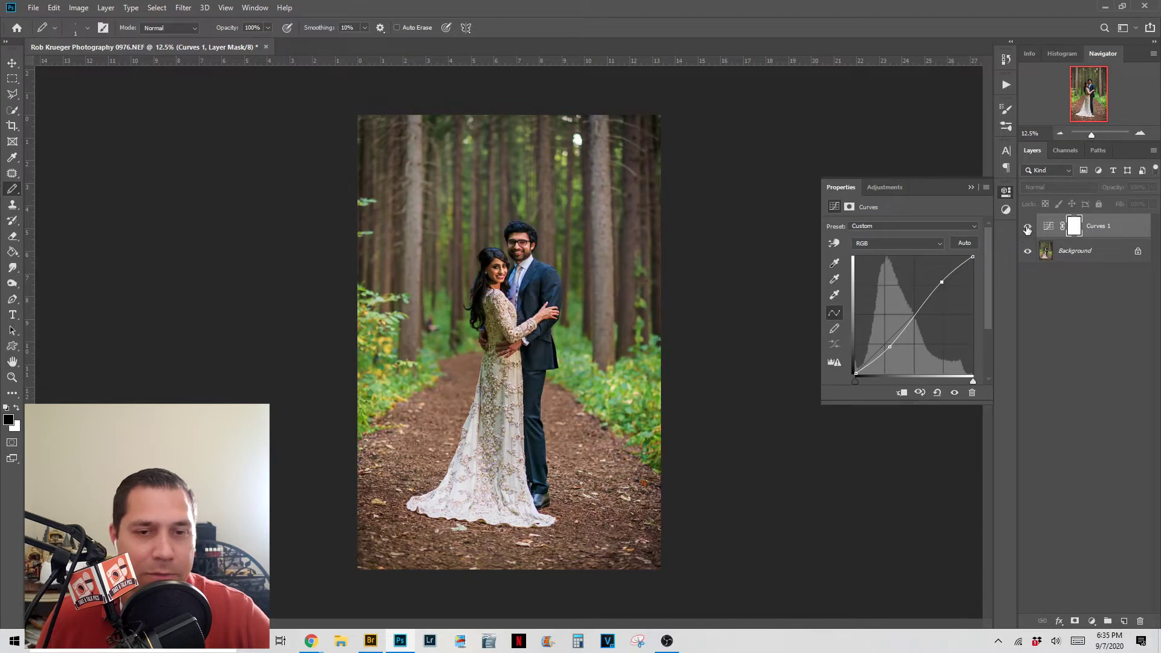
click(1028, 228)
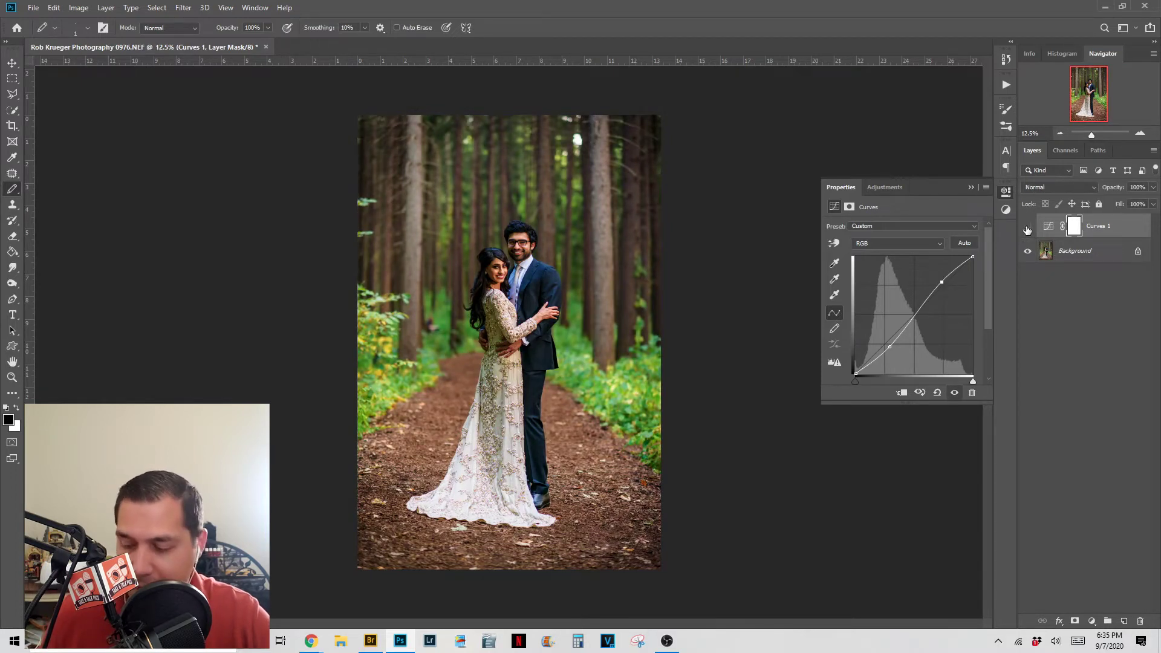
click(1028, 227)
click(1027, 228)
click(1028, 230)
click(1028, 230)
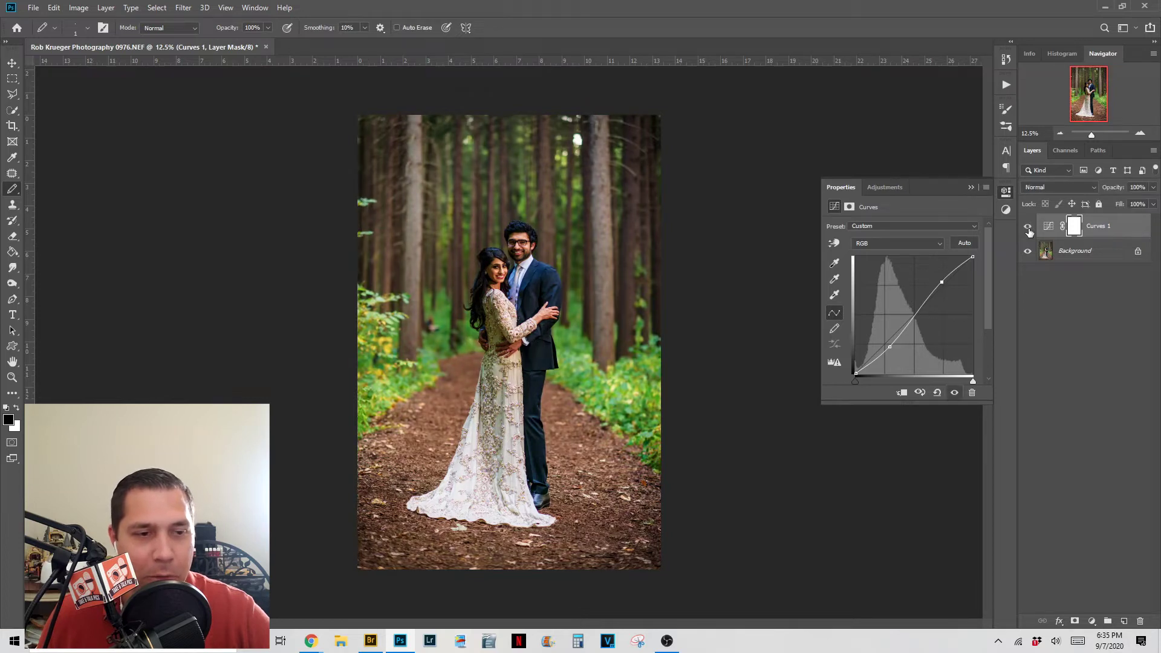
click(972, 188)
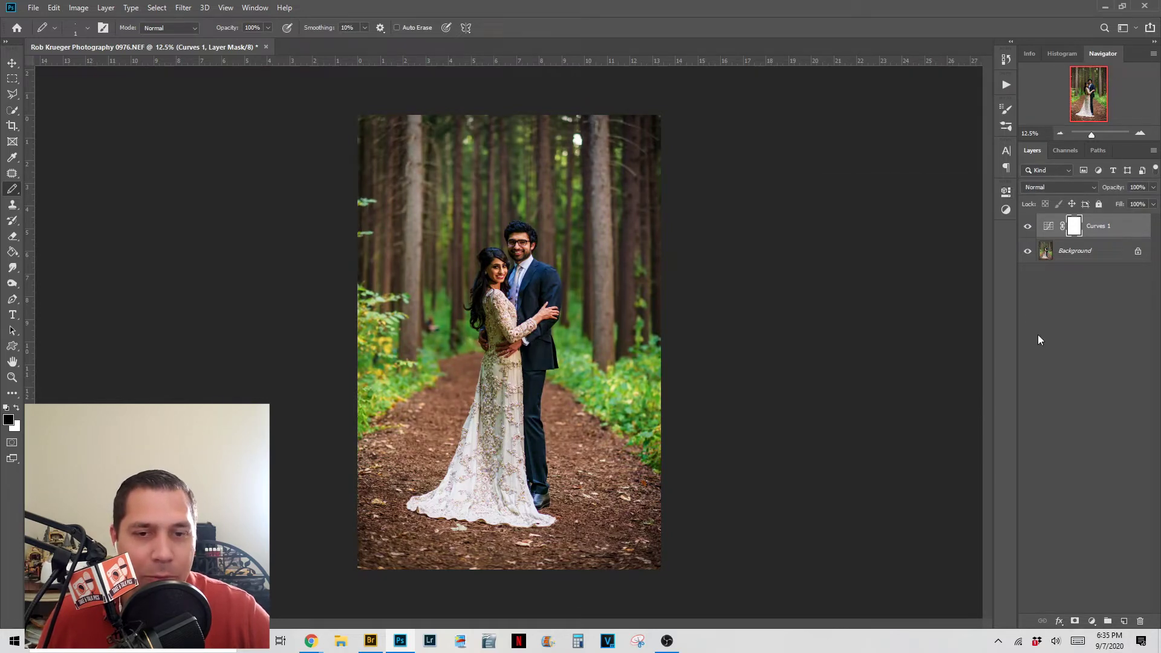
click(1026, 227)
click(1026, 228)
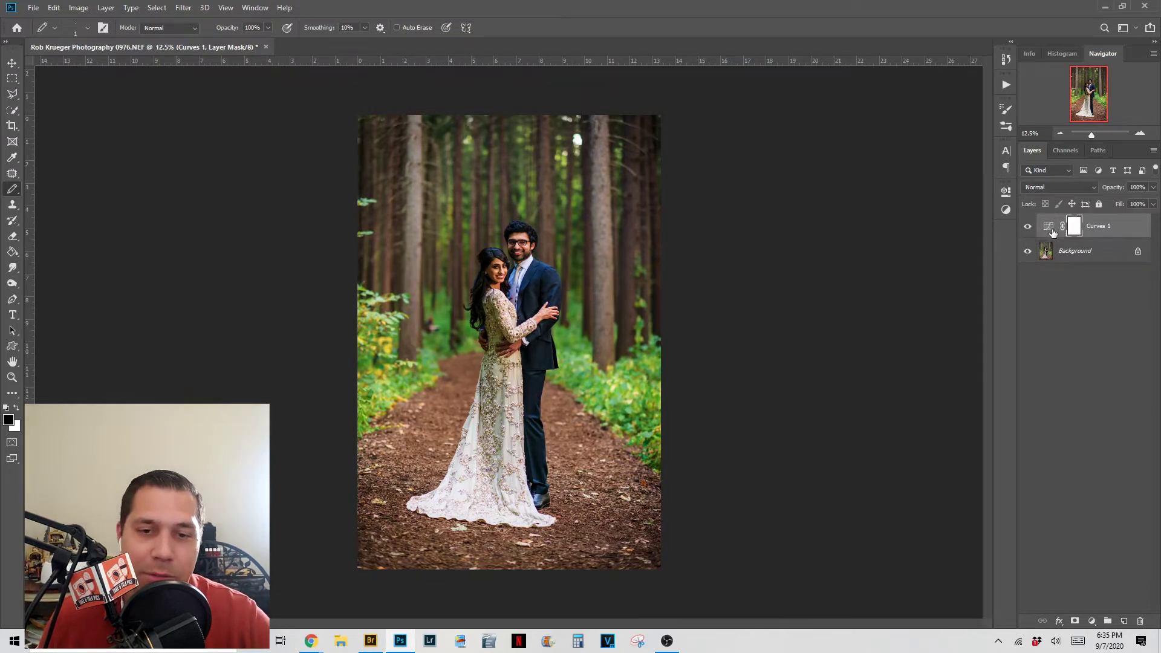
Reopen the Curves layer's settings and raise the shadow point slightly to soften the darkening
double_click(1049, 228)
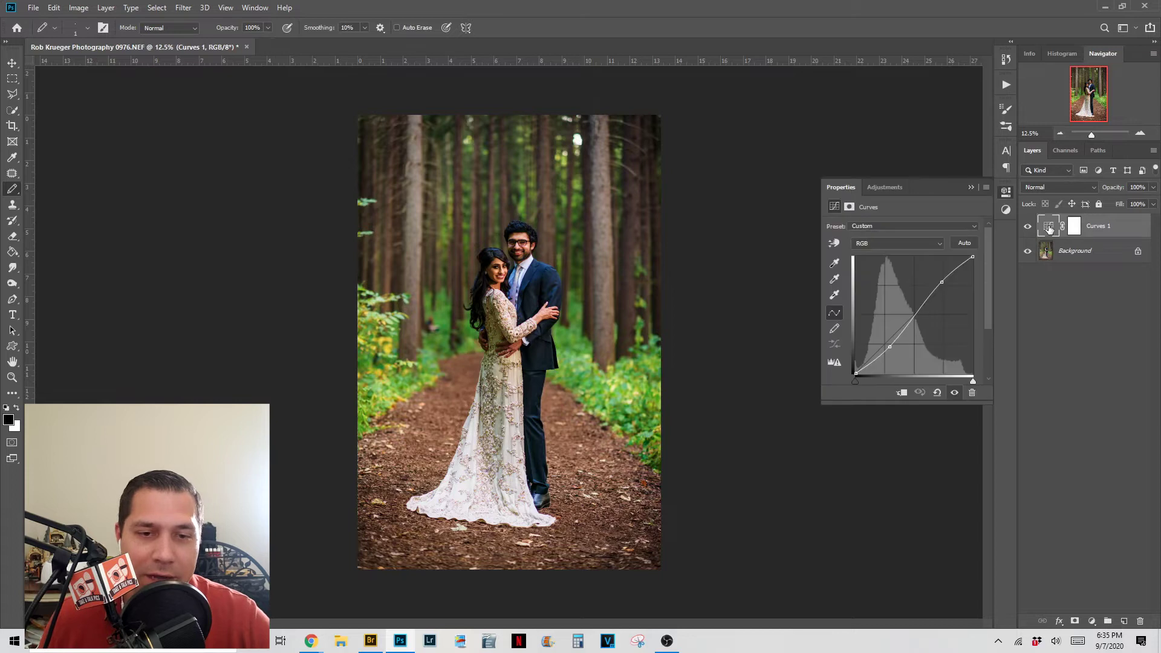
drag(890, 346, 887, 346)
click(942, 282)
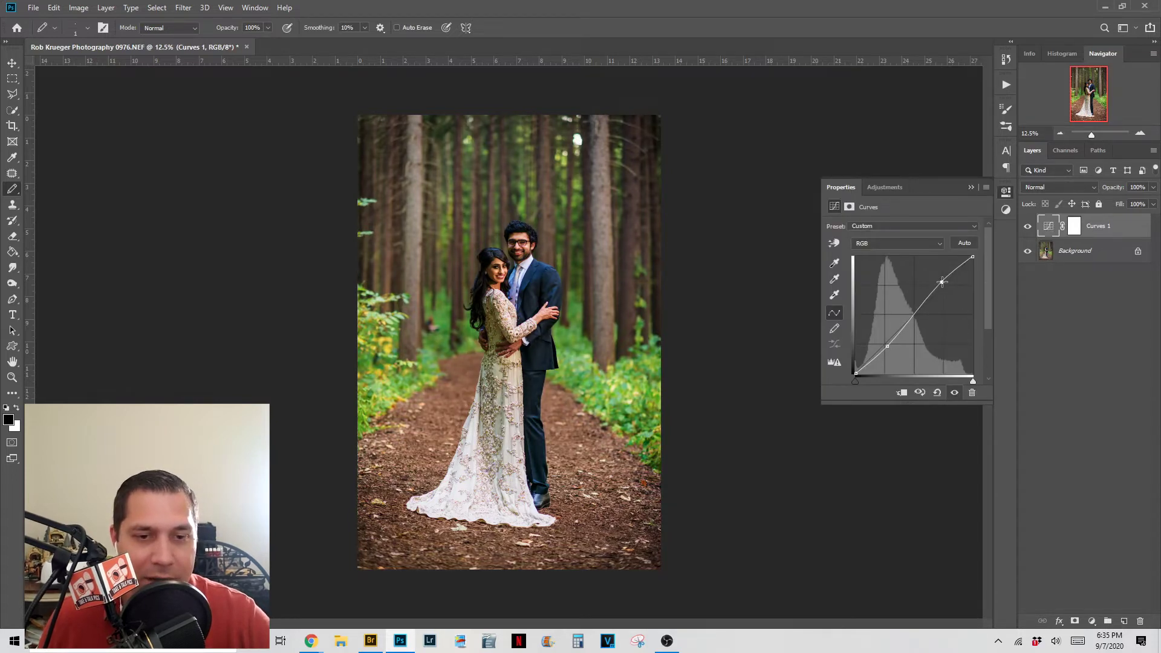
click(942, 282)
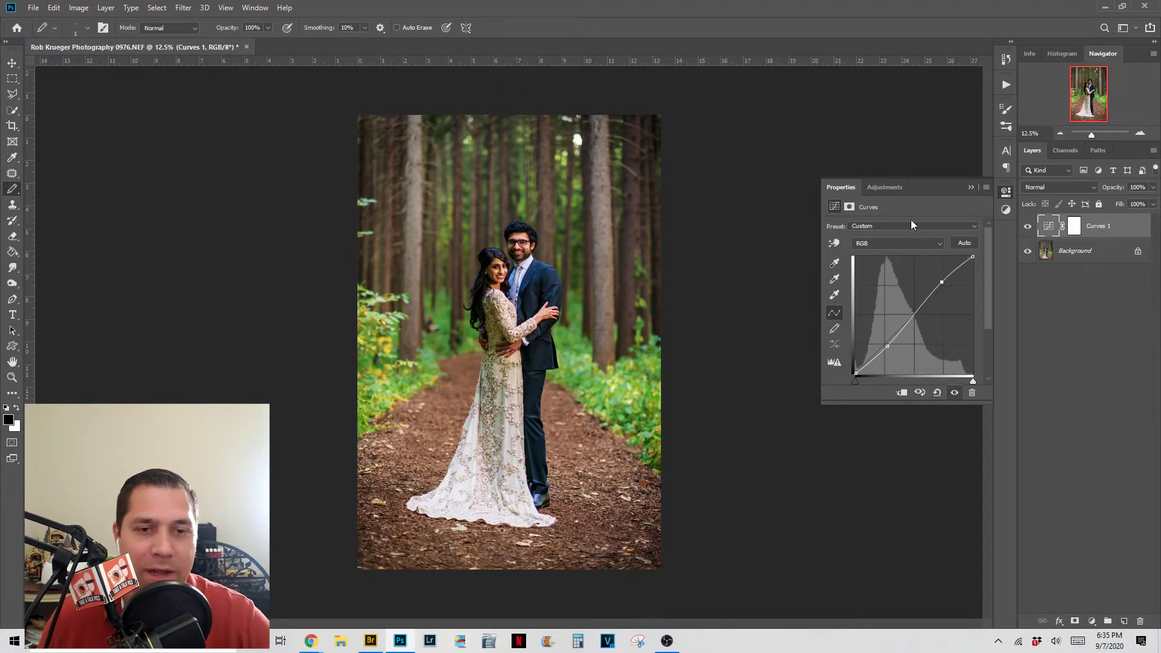
click(970, 187)
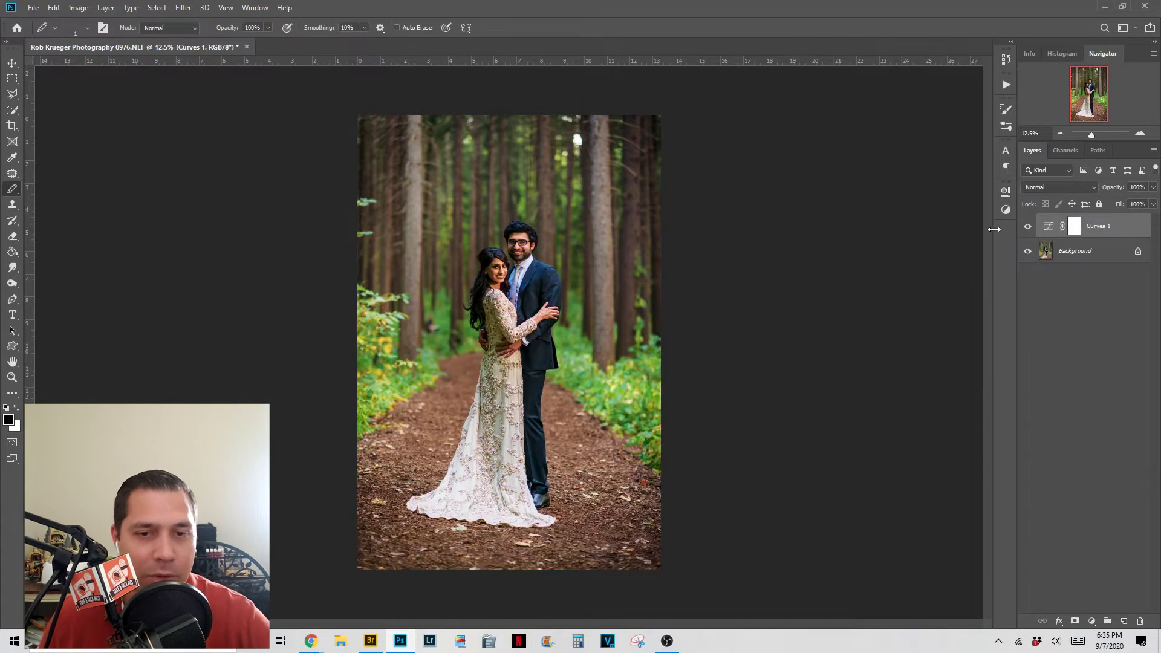
Examine how the softened curve affects the couple and the forest by repeatedly hiding and showing the Curves layer
click(1027, 228)
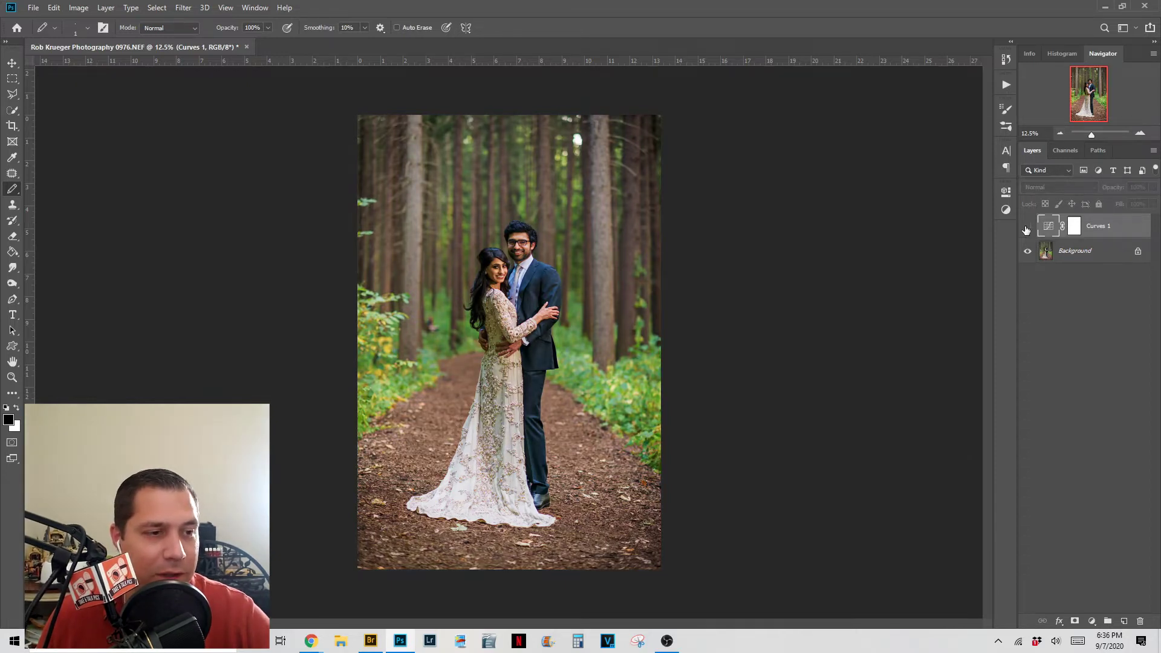
click(1027, 228)
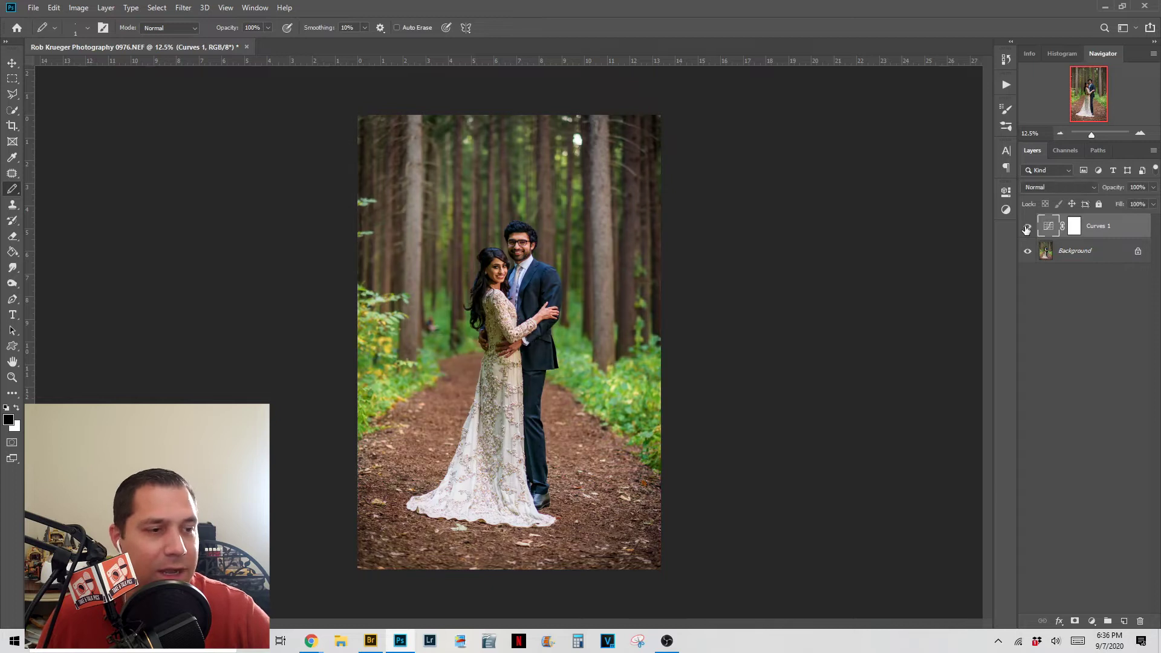
click(1027, 227)
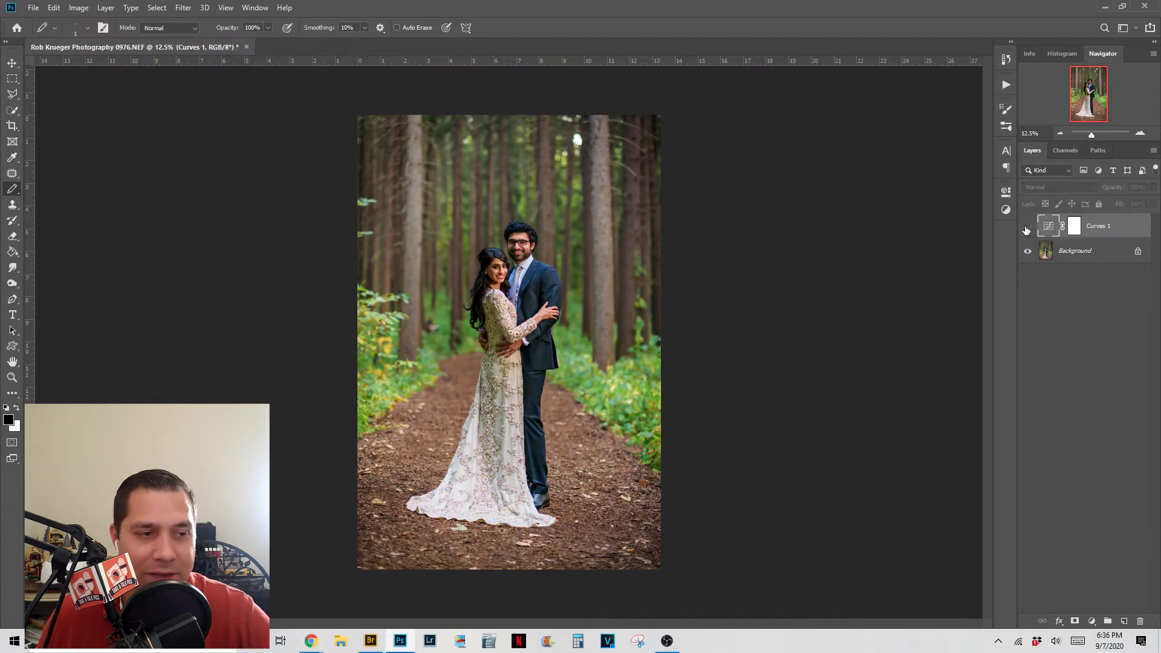
click(1027, 228)
click(1026, 228)
click(1026, 228)
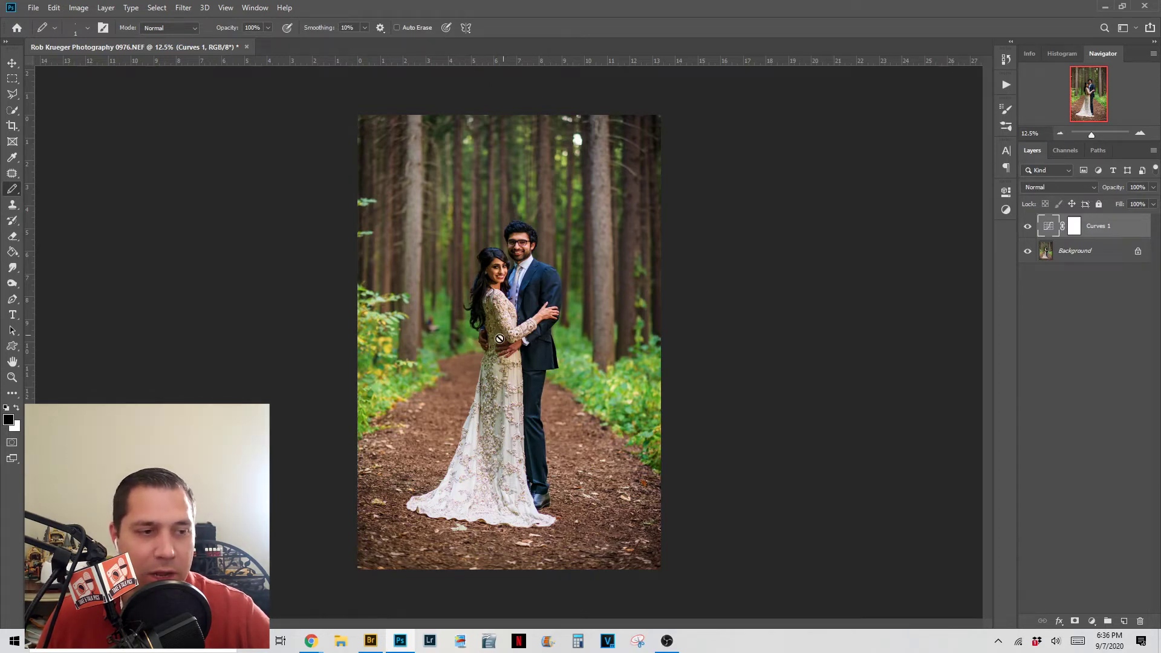
click(1028, 227)
click(1028, 230)
click(1029, 230)
click(1029, 229)
click(1029, 230)
click(1029, 229)
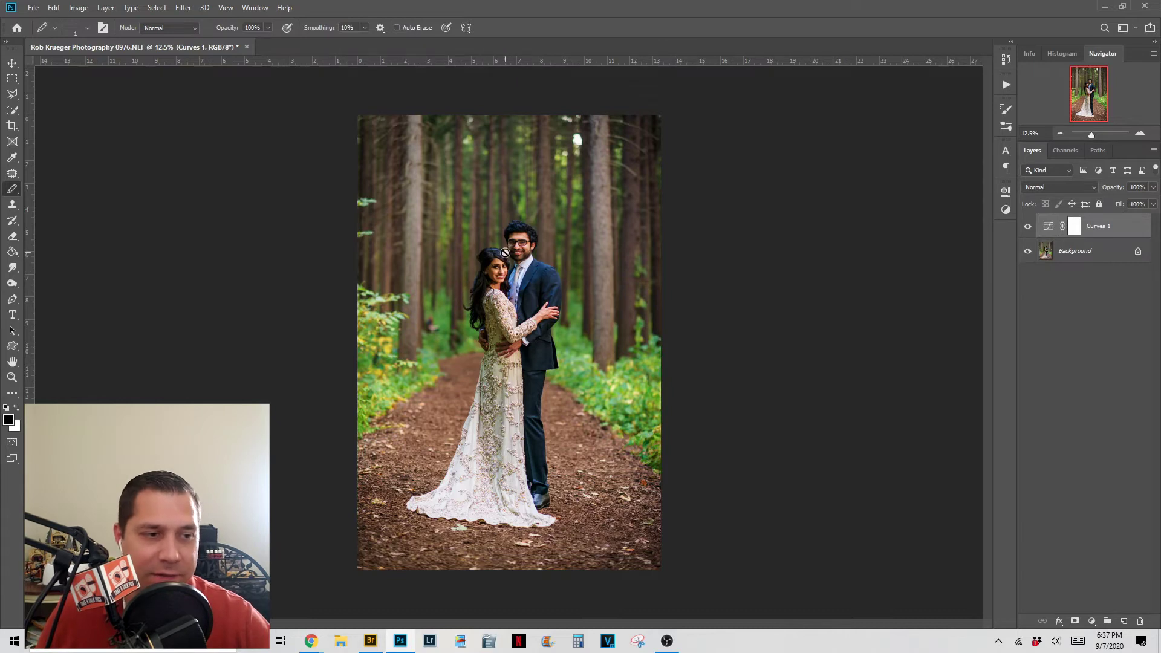
click(1027, 226)
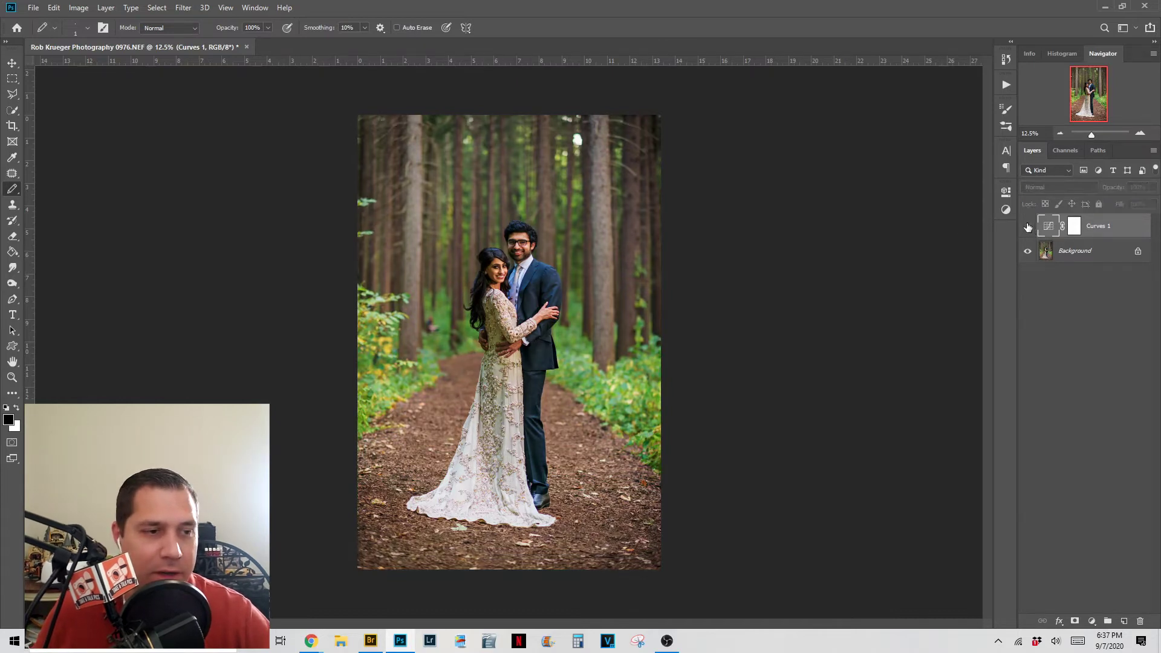
click(1027, 227)
click(1028, 226)
click(1027, 226)
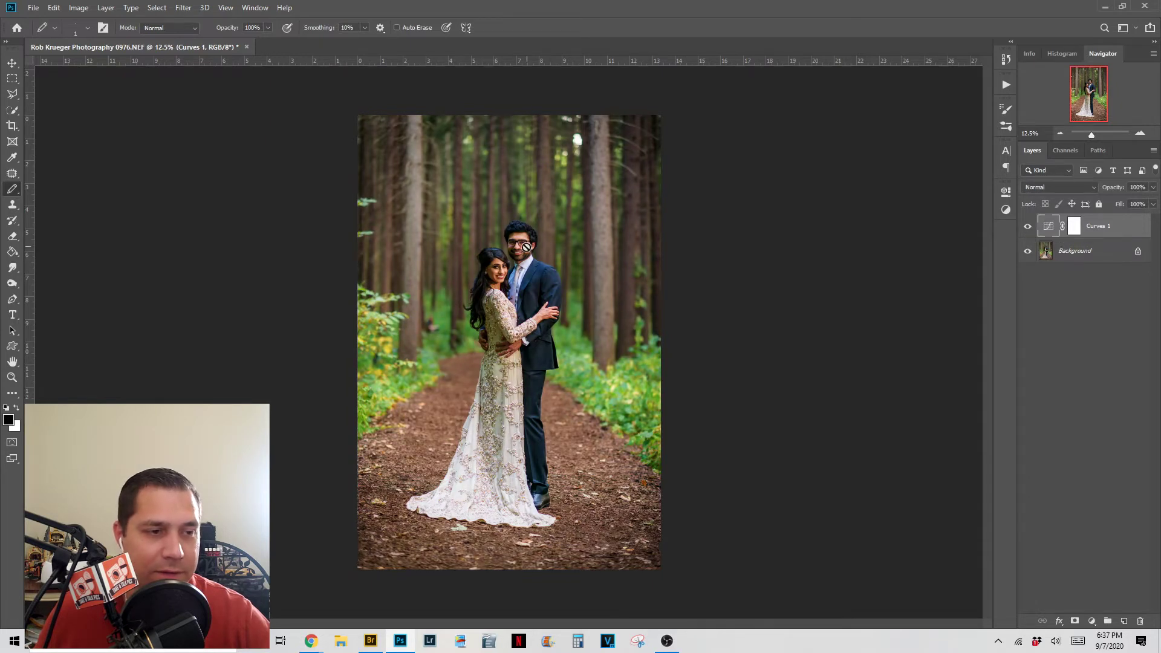
Target the Curves layer's mask and set up the Brush tool with 0% hardness for painting around the couple's faces
scroll(495, 216, up, 5)
scroll(496, 216, up, 2)
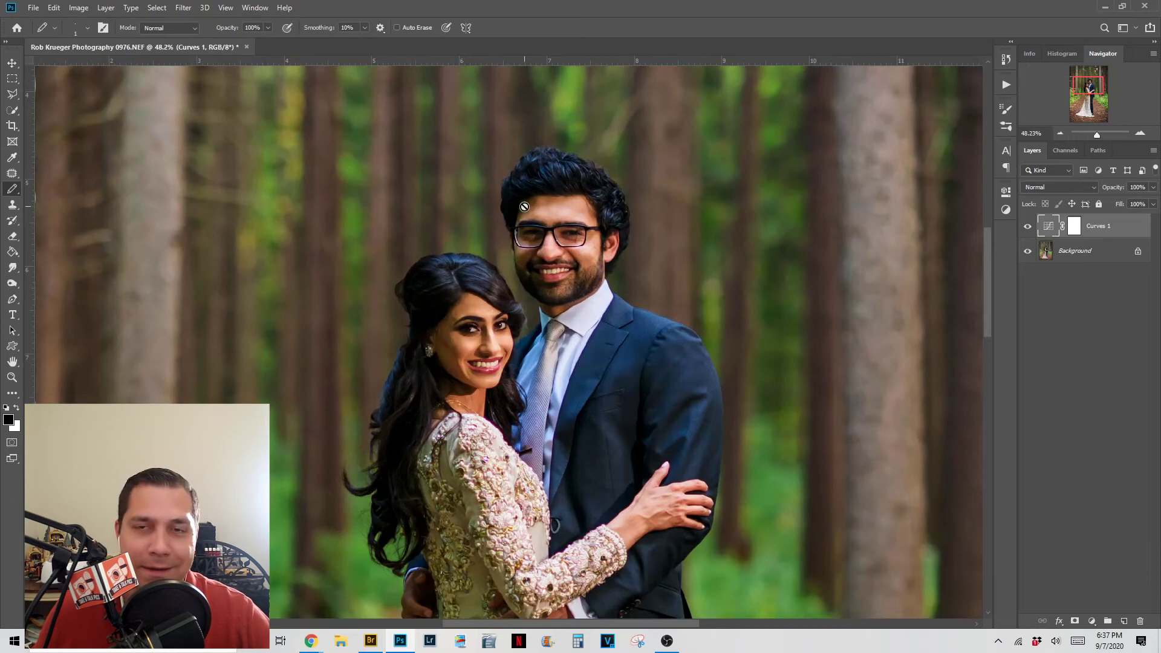
click(1075, 227)
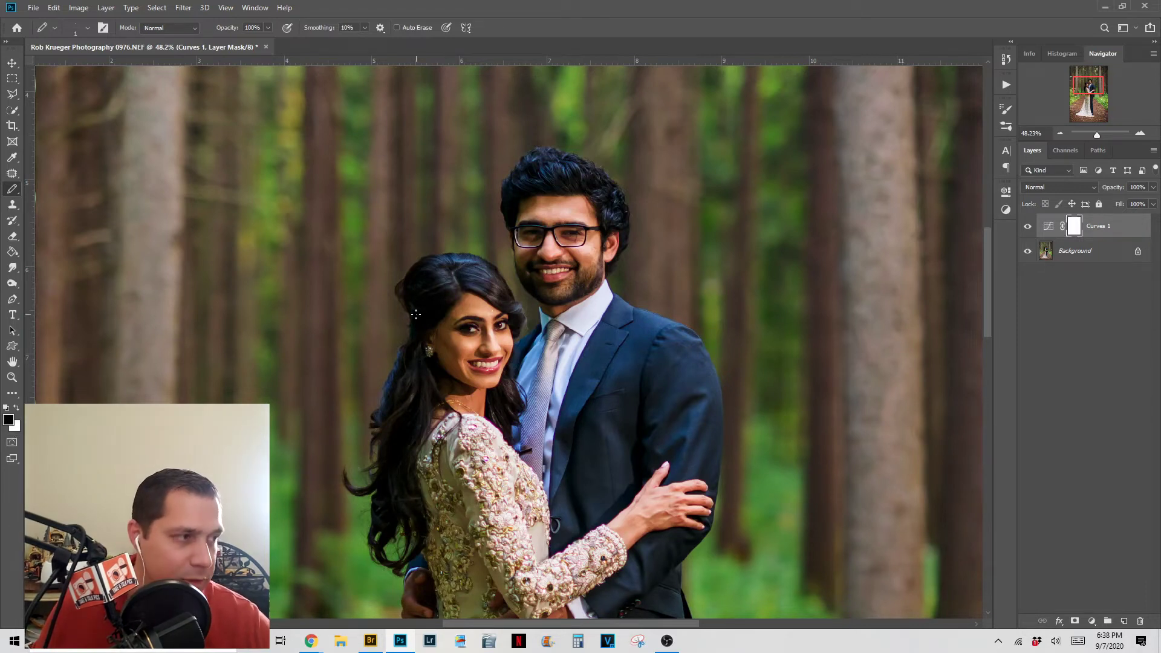
right_click(14, 191)
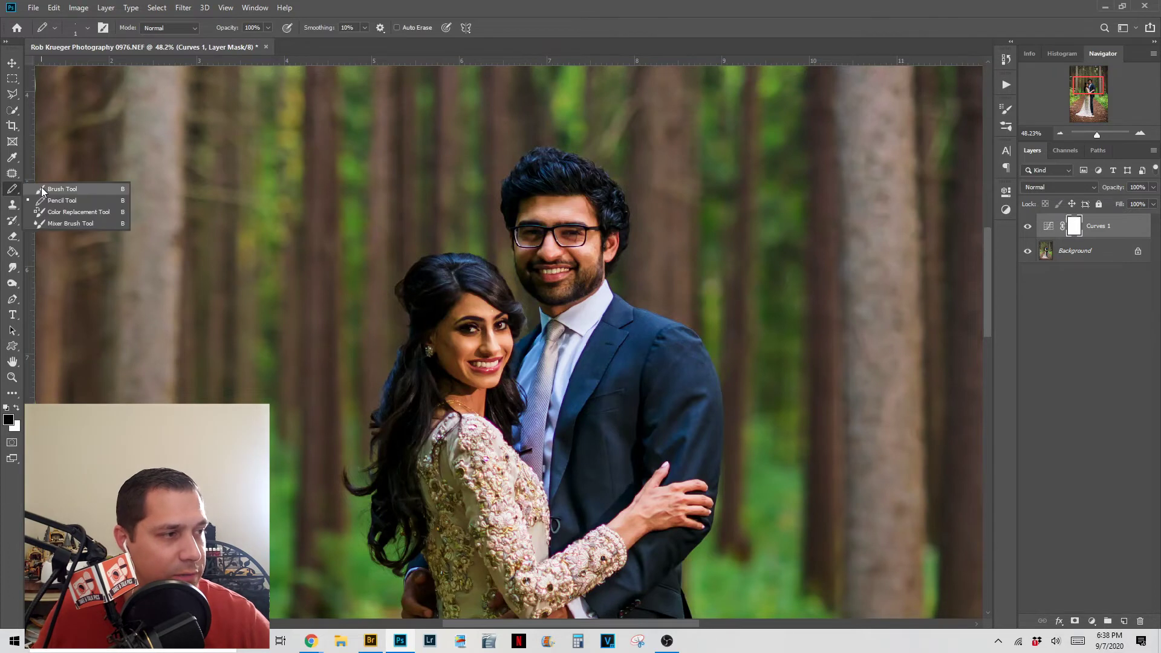
click(43, 190)
click(89, 28)
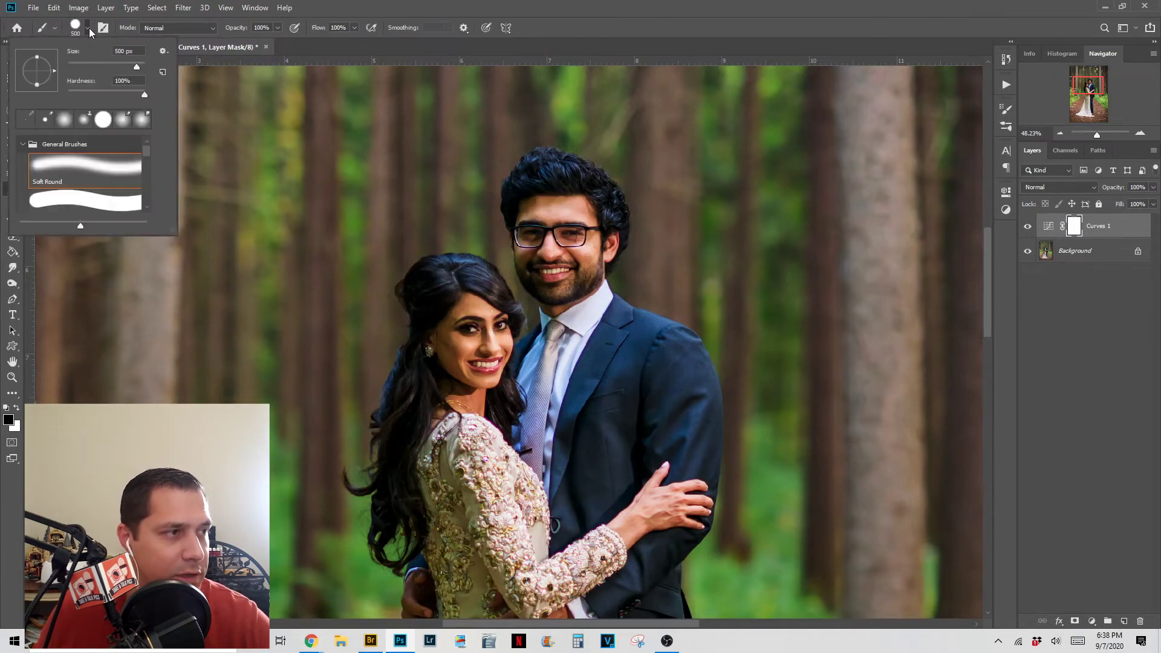
drag(110, 91, 42, 102)
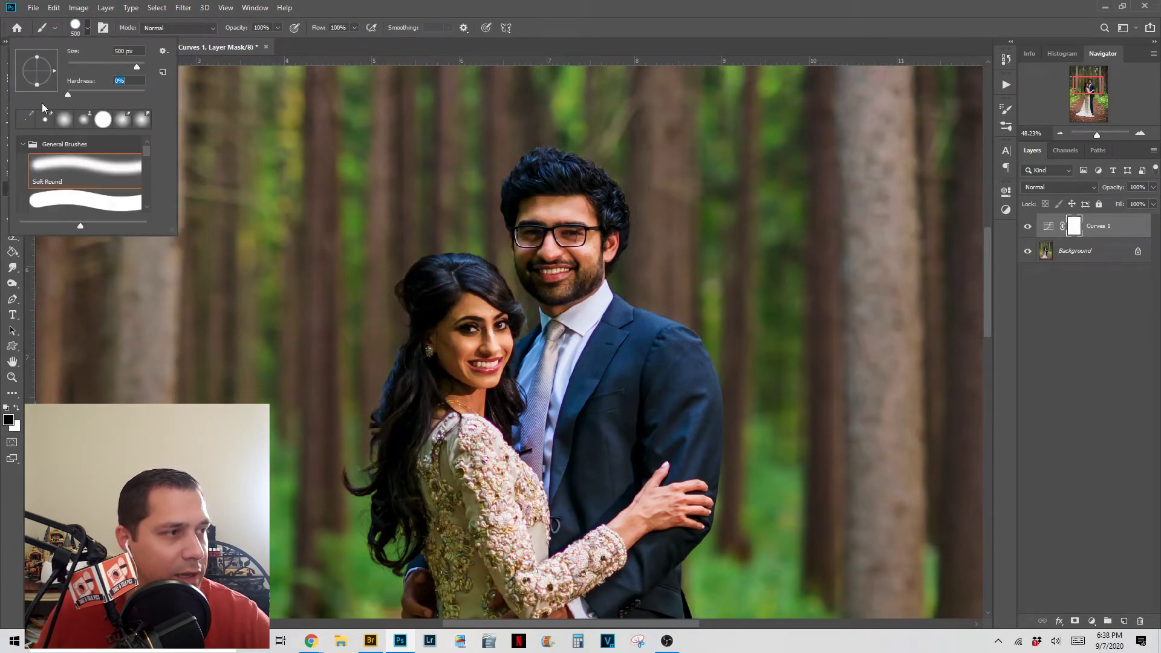
Shrink the soft brush to 250 px and paint black on the Curves mask over the couple's faces, the bride's hair and the groom's collar
click(86, 29)
key(bracketleft)
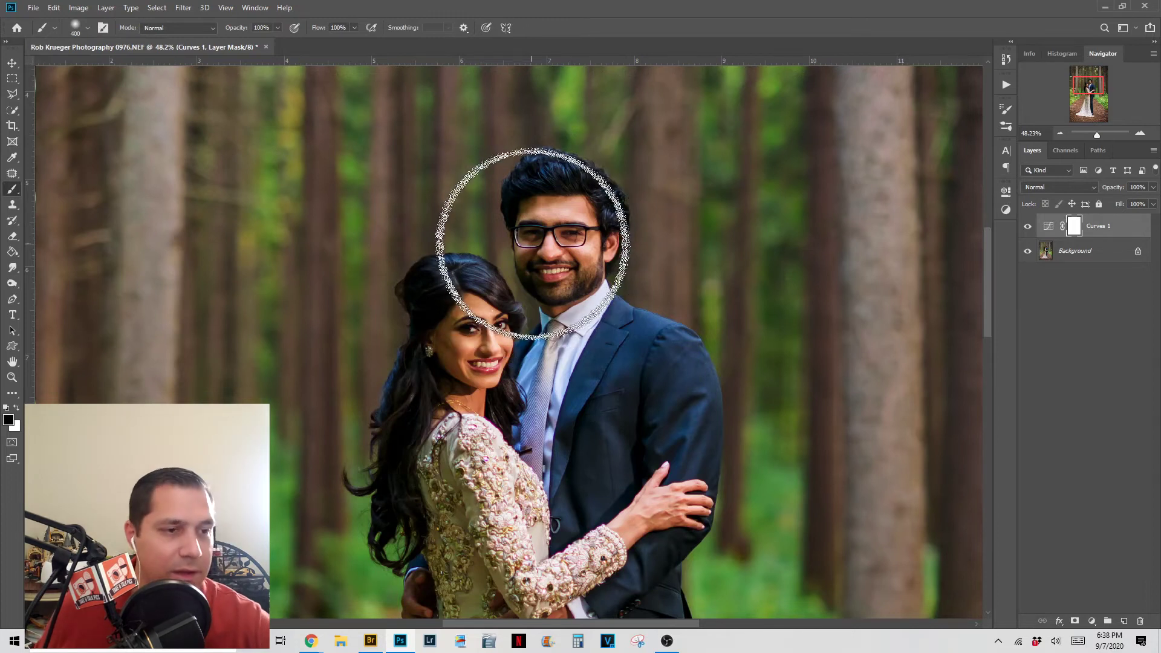
key(bracketleft)
key(bracketleft)
key(bracketleft)
mouse_move(552, 190)
mouse_down()
mouse_move(555, 276)
mouse_move(565, 194)
mouse_move(568, 281)
mouse_move(539, 216)
mouse_move(583, 207)
mouse_move(553, 277)
mouse_move(566, 228)
mouse_up()
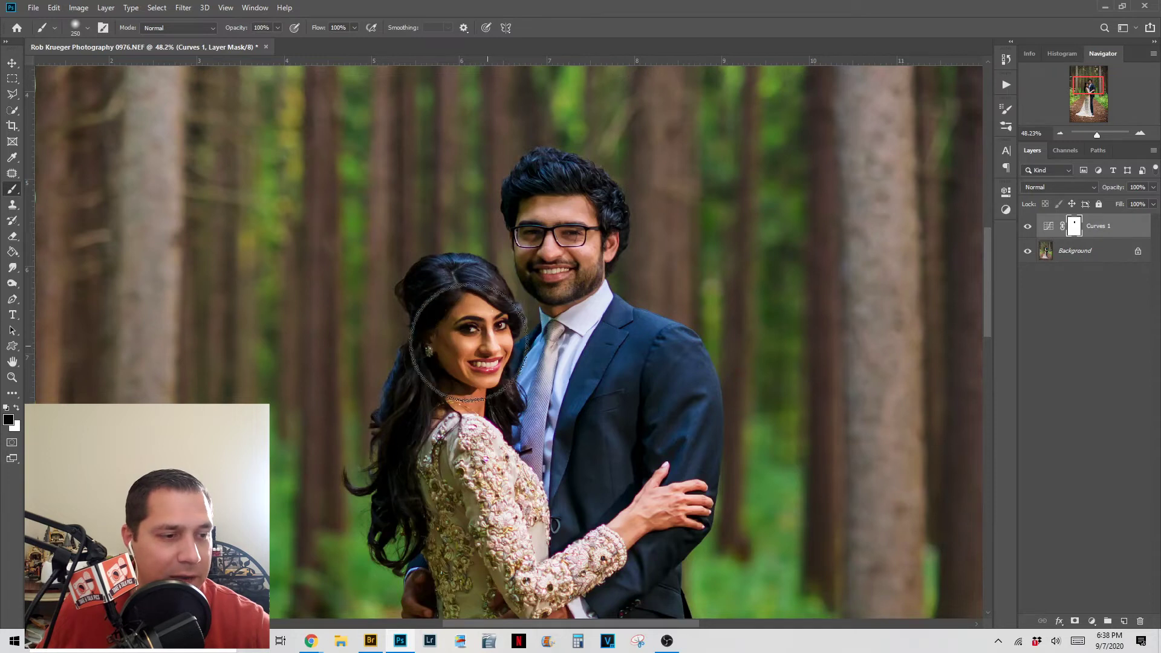
mouse_move(443, 362)
mouse_down()
mouse_move(471, 300)
mouse_move(485, 296)
mouse_move(458, 330)
mouse_move(484, 335)
mouse_move(442, 349)
mouse_move(397, 468)
mouse_move(473, 298)
mouse_move(413, 433)
mouse_move(412, 503)
mouse_move(442, 303)
mouse_move(449, 297)
mouse_move(469, 367)
mouse_move(506, 370)
mouse_move(548, 327)
mouse_move(537, 364)
mouse_move(570, 245)
mouse_move(543, 215)
mouse_move(549, 197)
mouse_move(593, 217)
mouse_move(561, 191)
mouse_move(556, 237)
mouse_move(539, 207)
mouse_move(554, 232)
mouse_move(575, 236)
mouse_move(576, 258)
mouse_move(567, 203)
mouse_move(572, 212)
mouse_move(547, 196)
mouse_move(572, 236)
mouse_move(573, 212)
mouse_move(552, 199)
mouse_move(571, 226)
mouse_up()
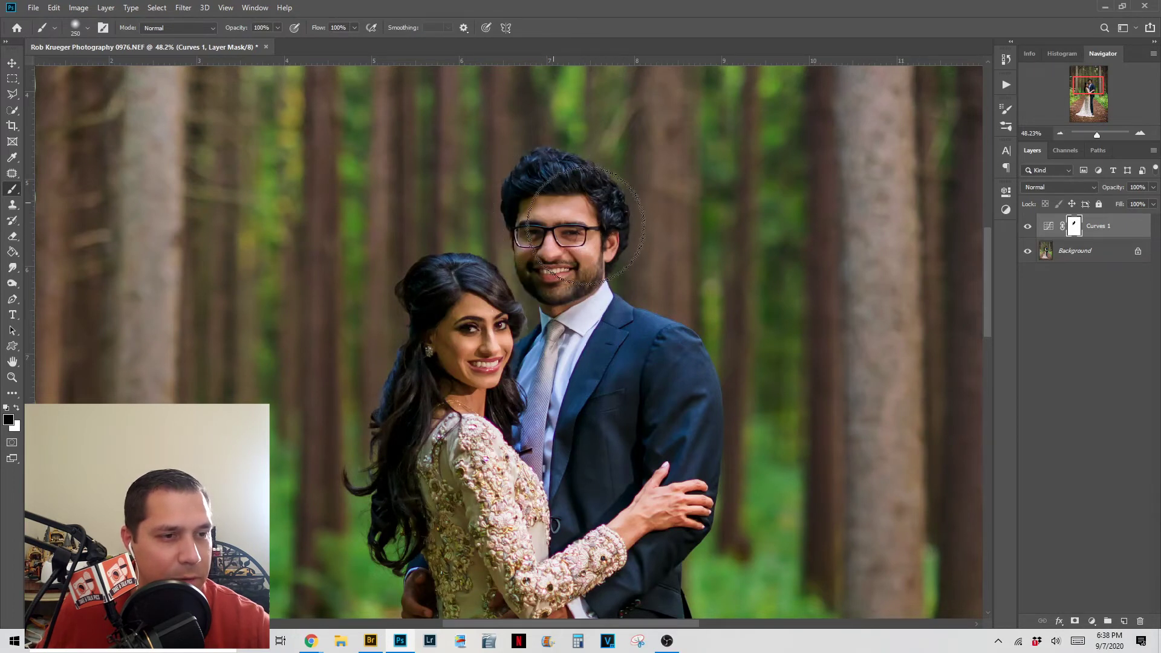
Examine the masked Curves effect by toggling the layer's visibility and viewing its layer mask on its own
click(1028, 227)
click(1028, 228)
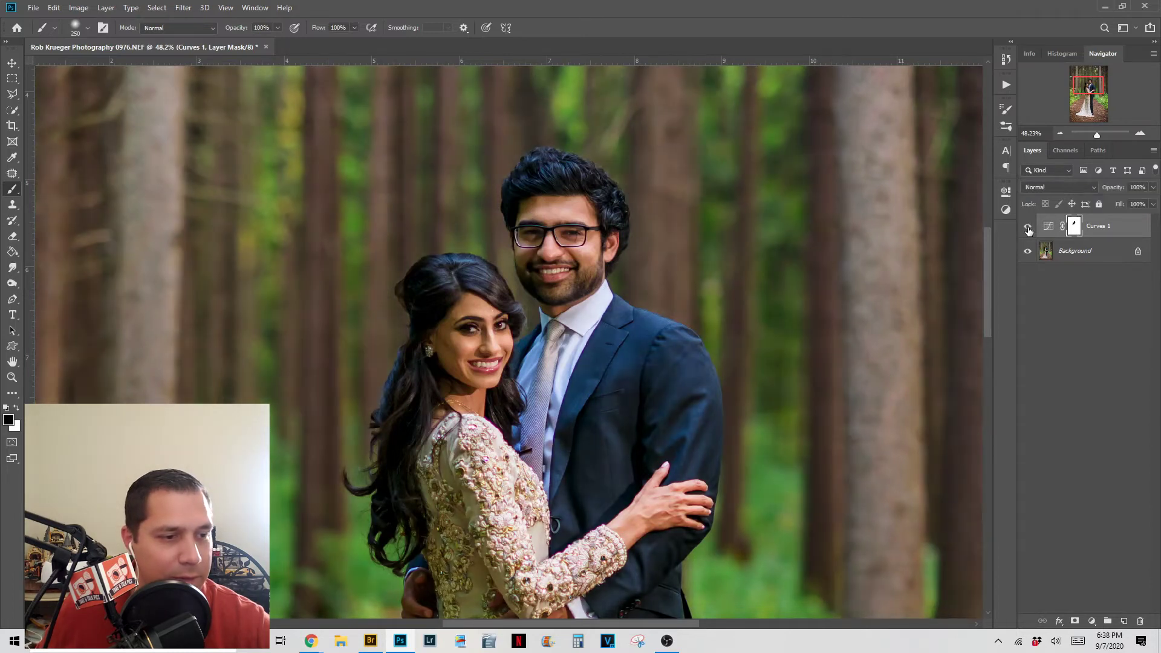
click(1028, 228)
click(1028, 228)
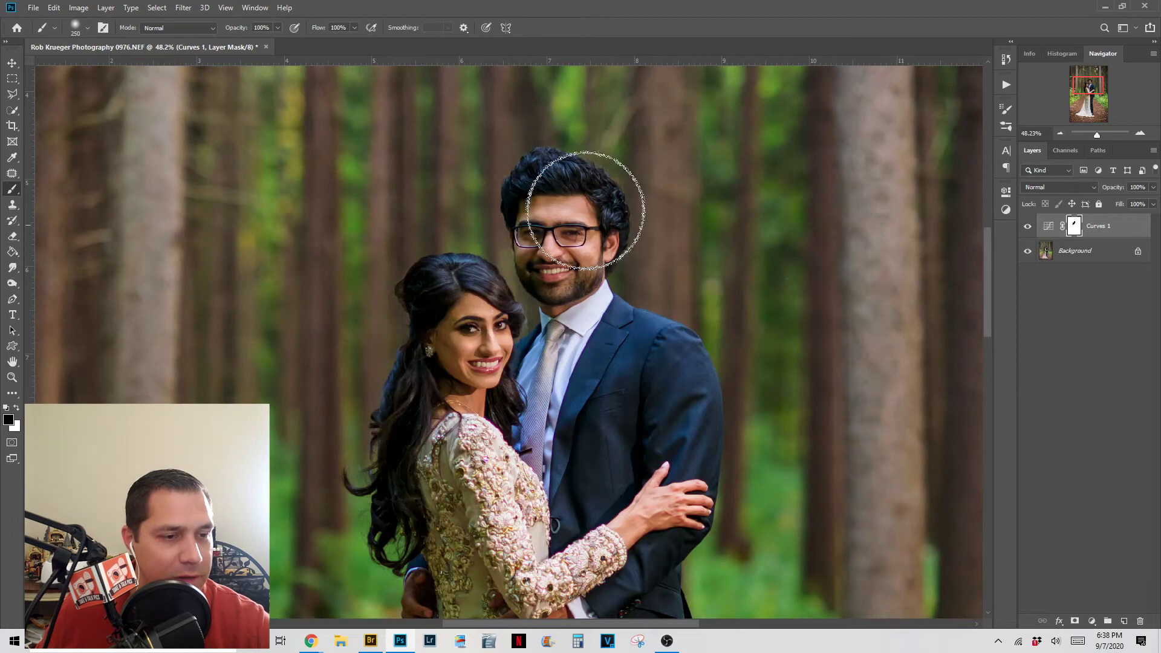
click(1028, 227)
click(1027, 227)
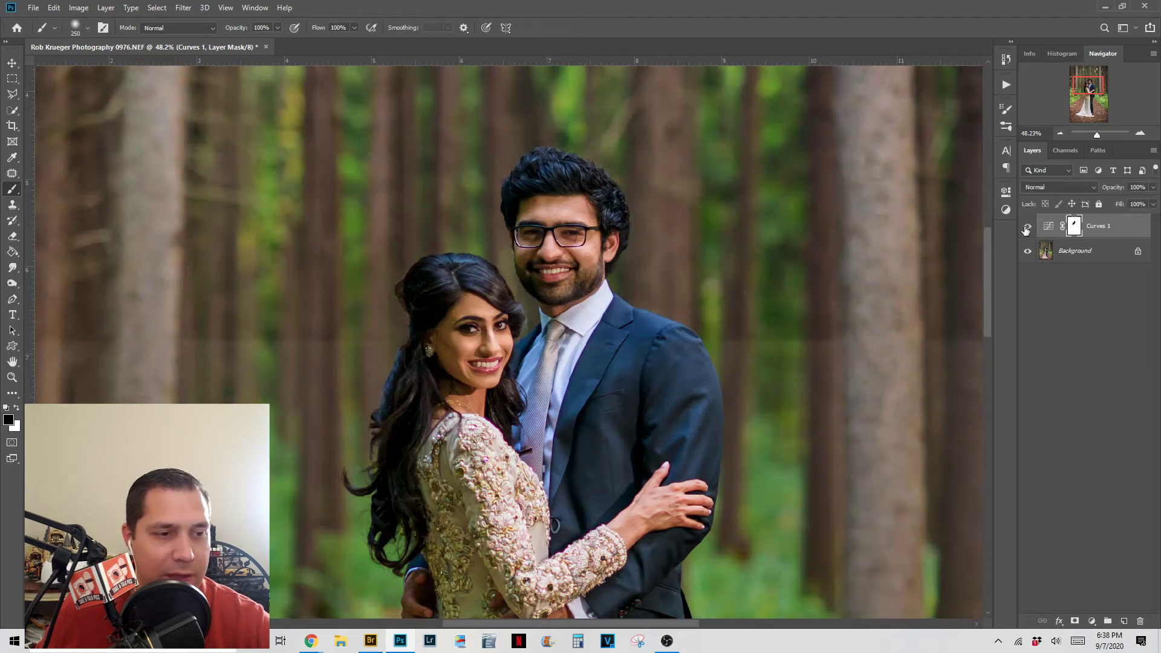
alt+click(1075, 226)
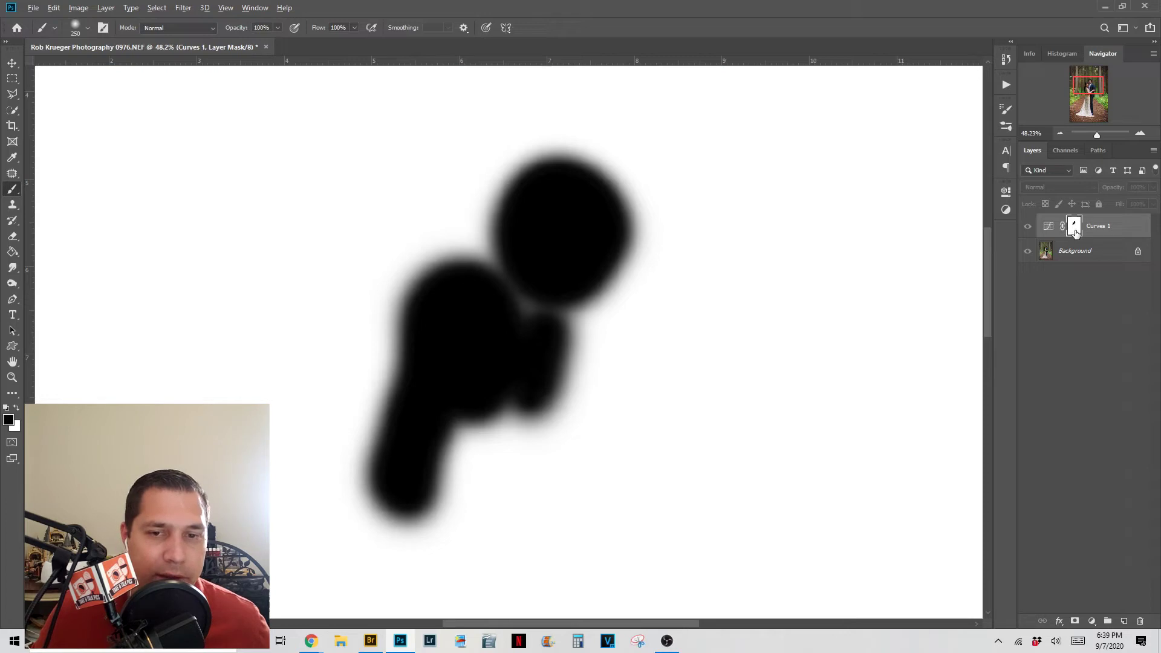
alt+click(1076, 232)
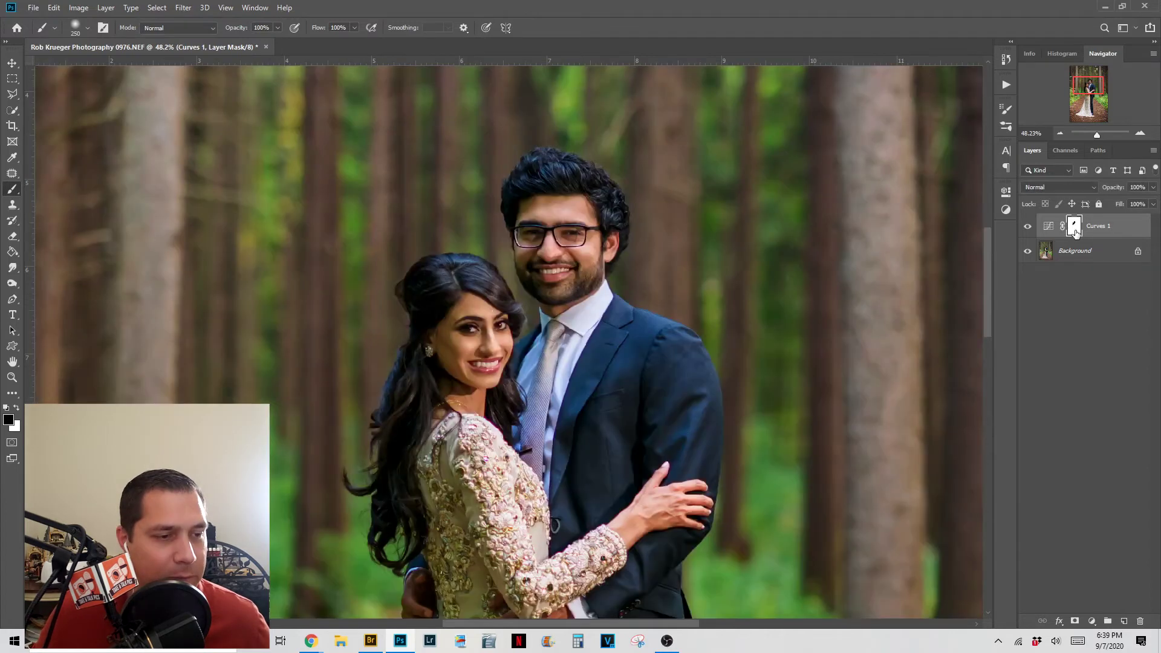
Try painting a black patch on the isolated Curves mask over the large tree trunk and compare the photo with the layer hidden and shown
alt+click(1076, 232)
mouse_move(878, 316)
mouse_down()
mouse_move(832, 290)
mouse_move(876, 311)
mouse_up()
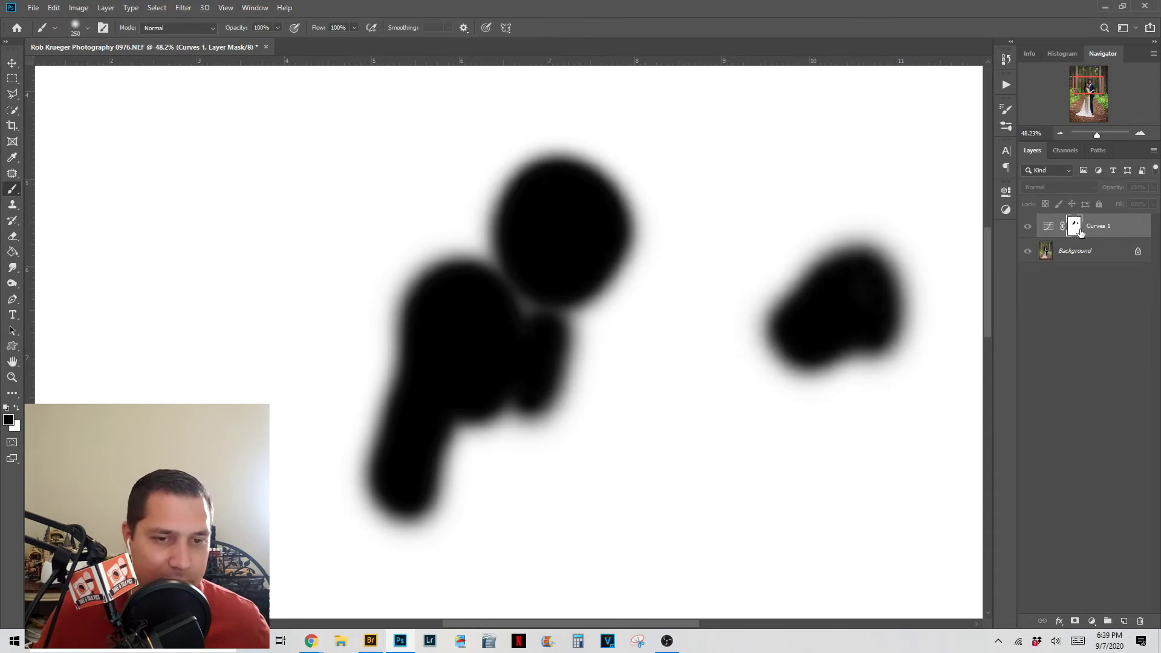
alt+click(1080, 232)
click(1033, 229)
click(1032, 229)
click(1032, 229)
click(1032, 229)
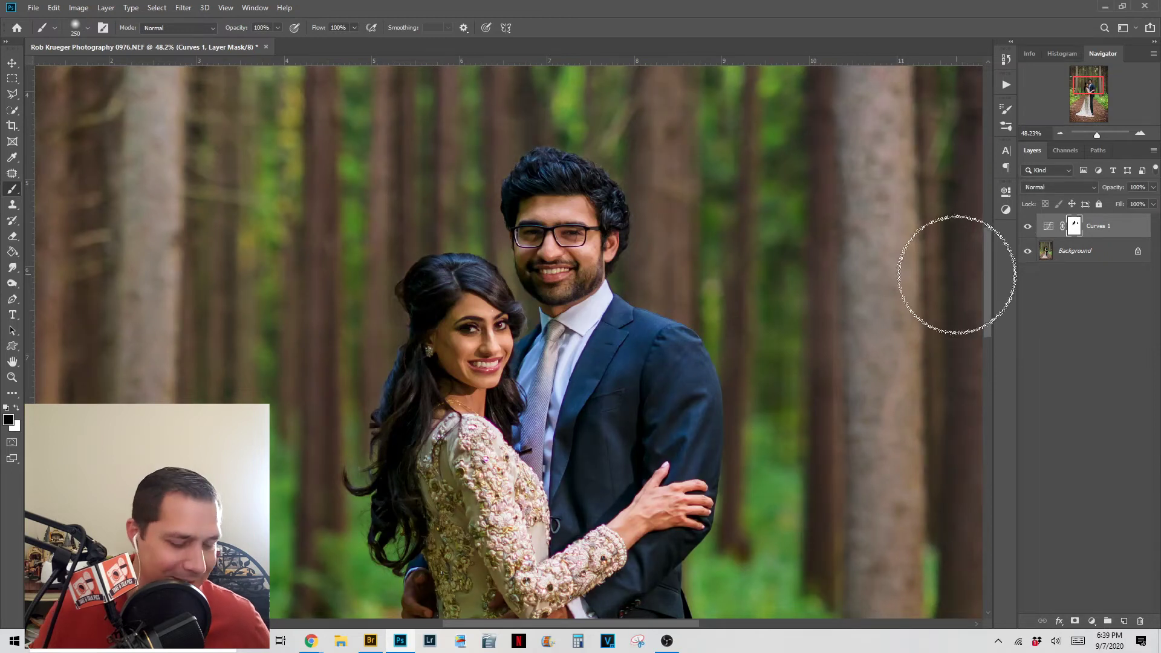
Make white the foreground colour and undo the black strokes painted over the tree trunk on the mask
key(x)
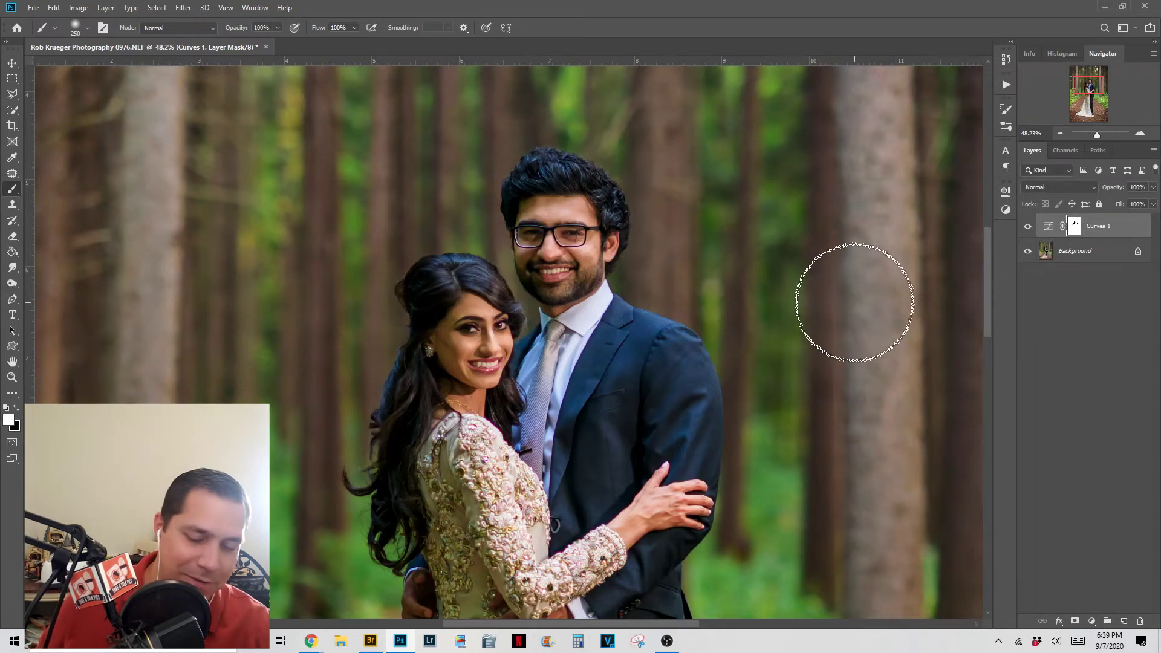
key(ctrl+comma)
key(ctrl+z)
key(ctrl+z)
key(ctrl+z)
key(ctrl+z)
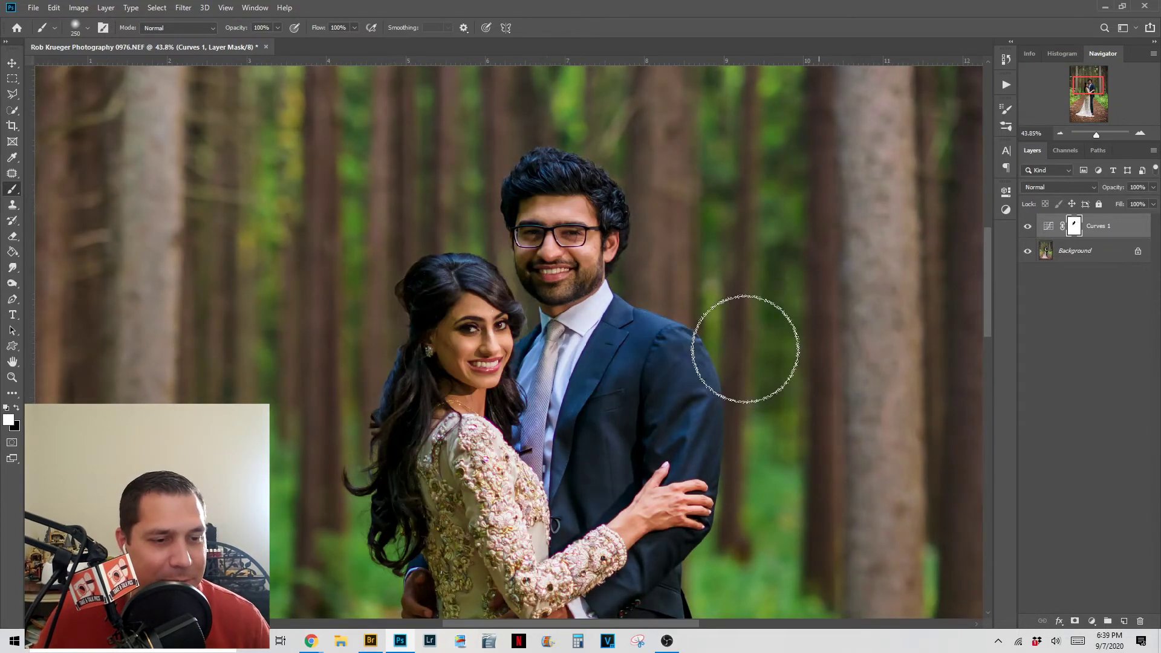
Try a second Curves adjustment layer over the whole photo, with the black point raised and points shaping the shadows for a faded look
scroll(745, 349, down, 10)
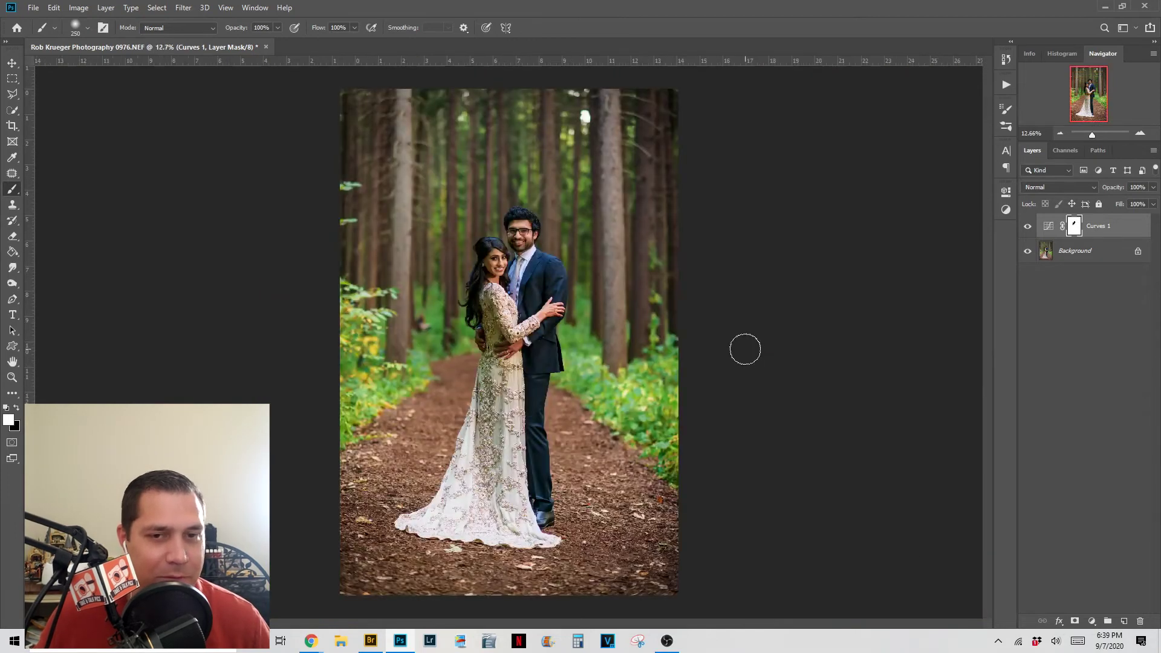
scroll(750, 346, down, 1)
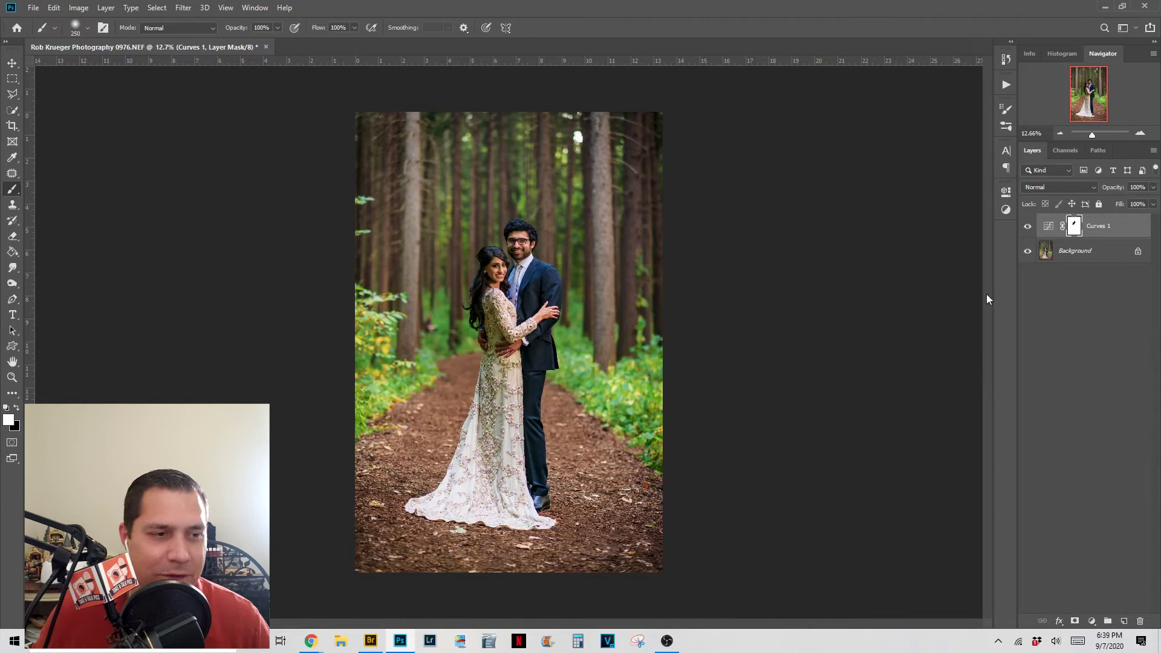
click(1091, 621)
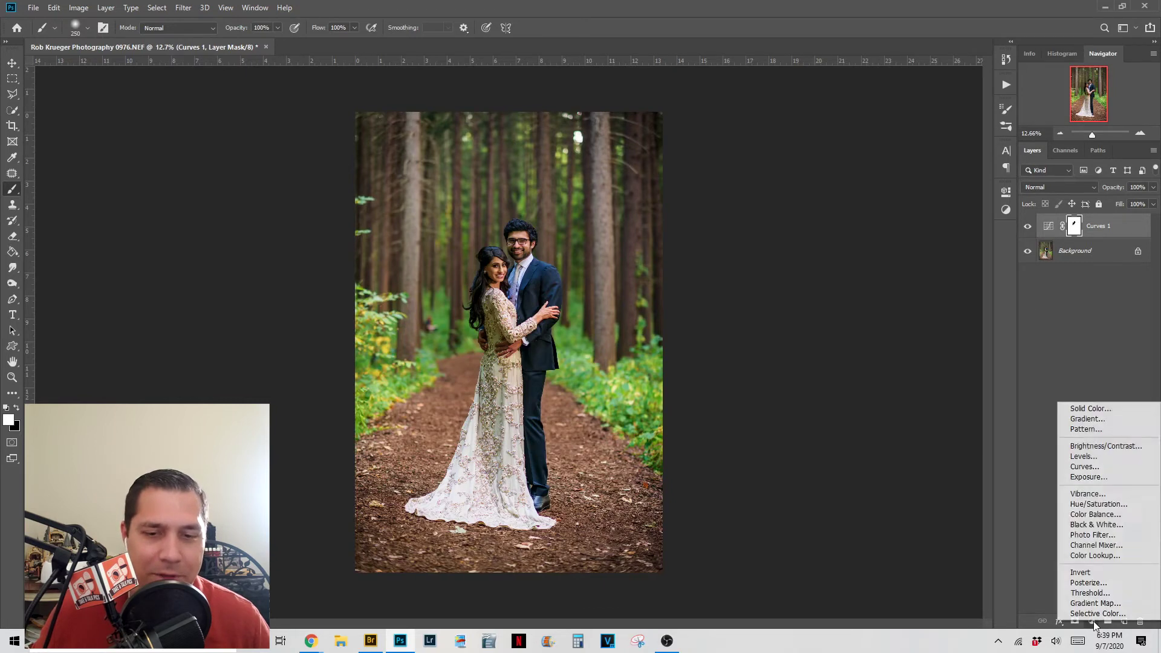
click(1111, 467)
drag(854, 374, 888, 339)
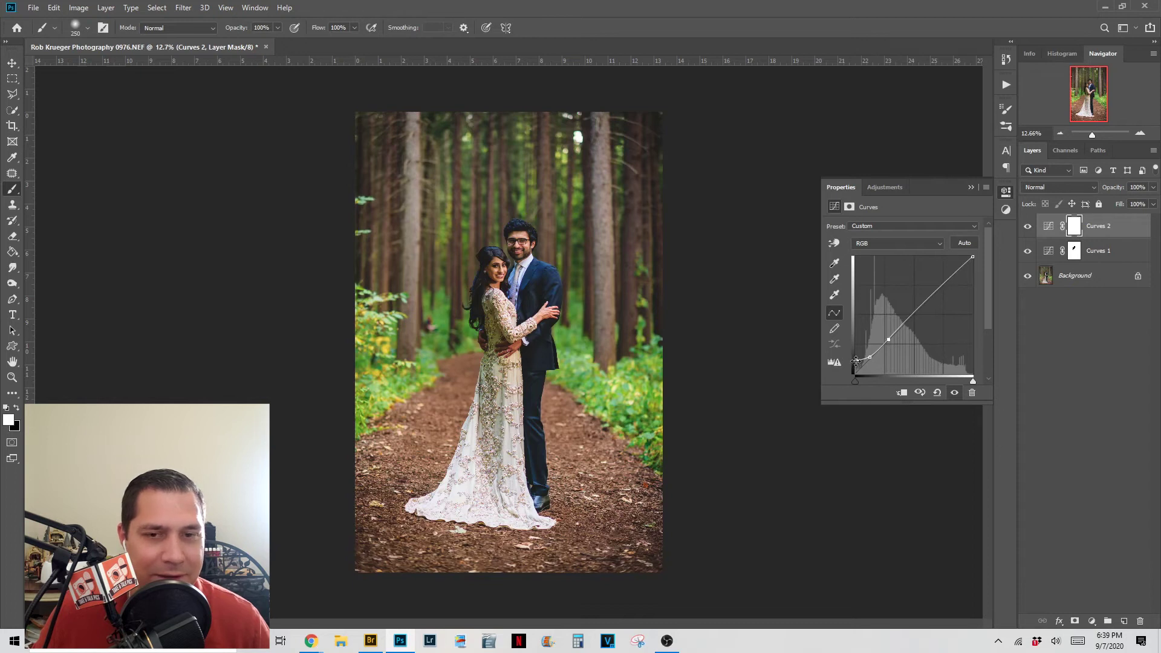
Compare the photo with and without the faded second Curves layer, and delete that layer
click(1027, 226)
click(1027, 226)
click(1028, 228)
click(1029, 228)
click(1029, 228)
click(1028, 228)
drag(1102, 235, 1139, 621)
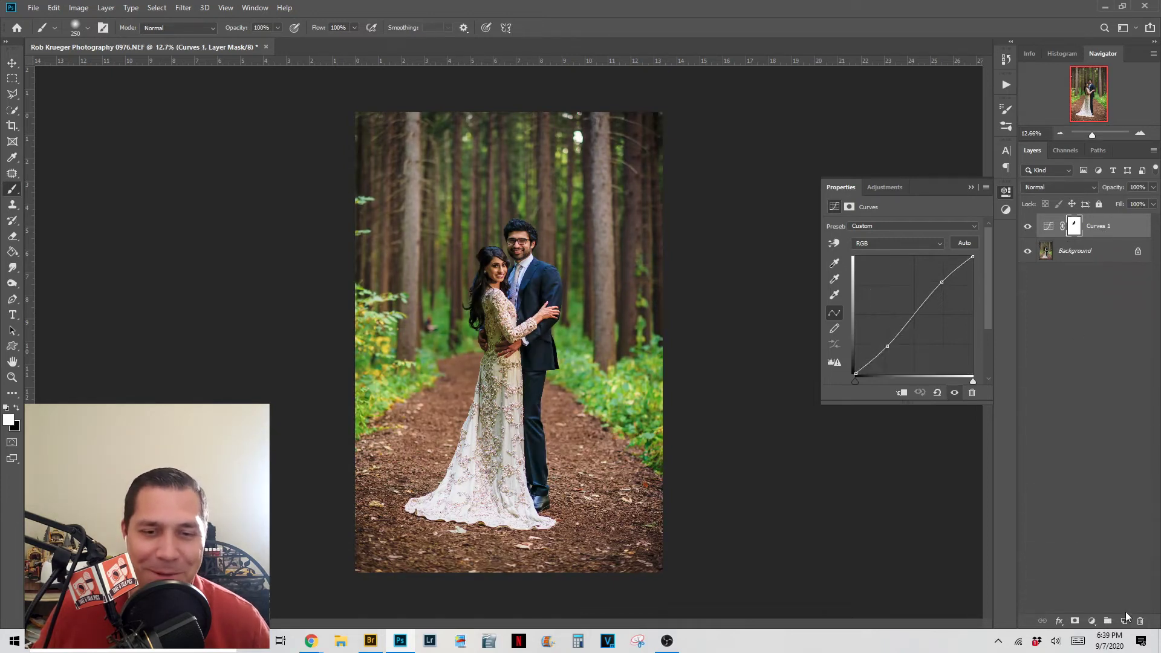
click(971, 187)
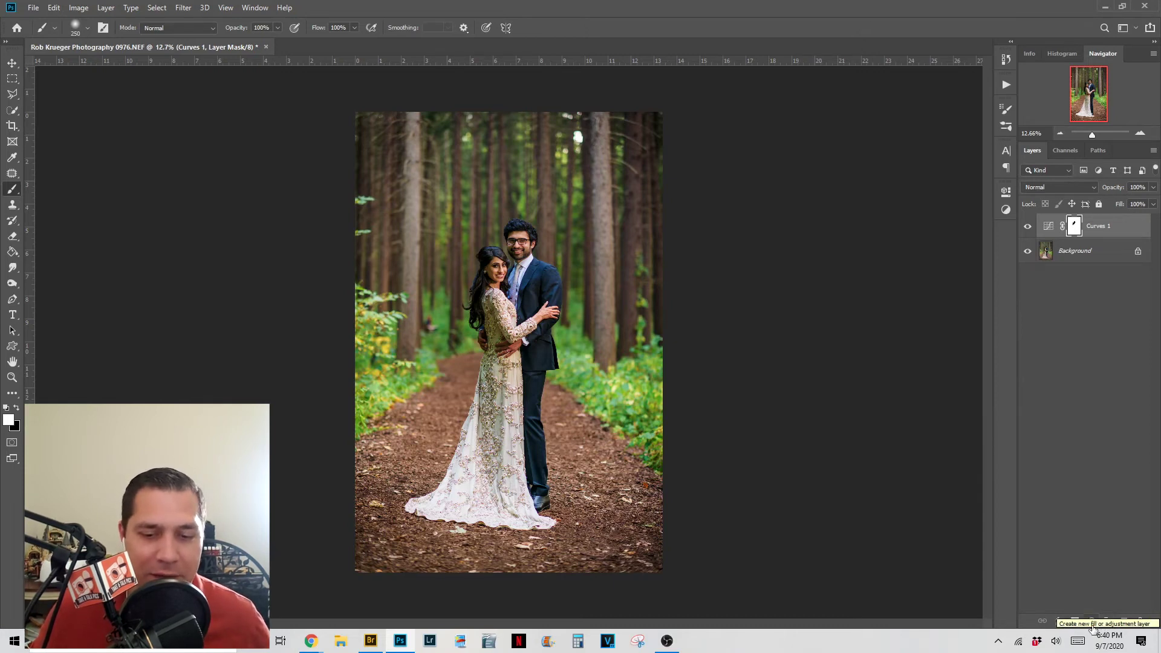
Add a new Curves adjustment layer above the first and place a midtone point on its Blue channel curve
click(1092, 621)
click(1105, 472)
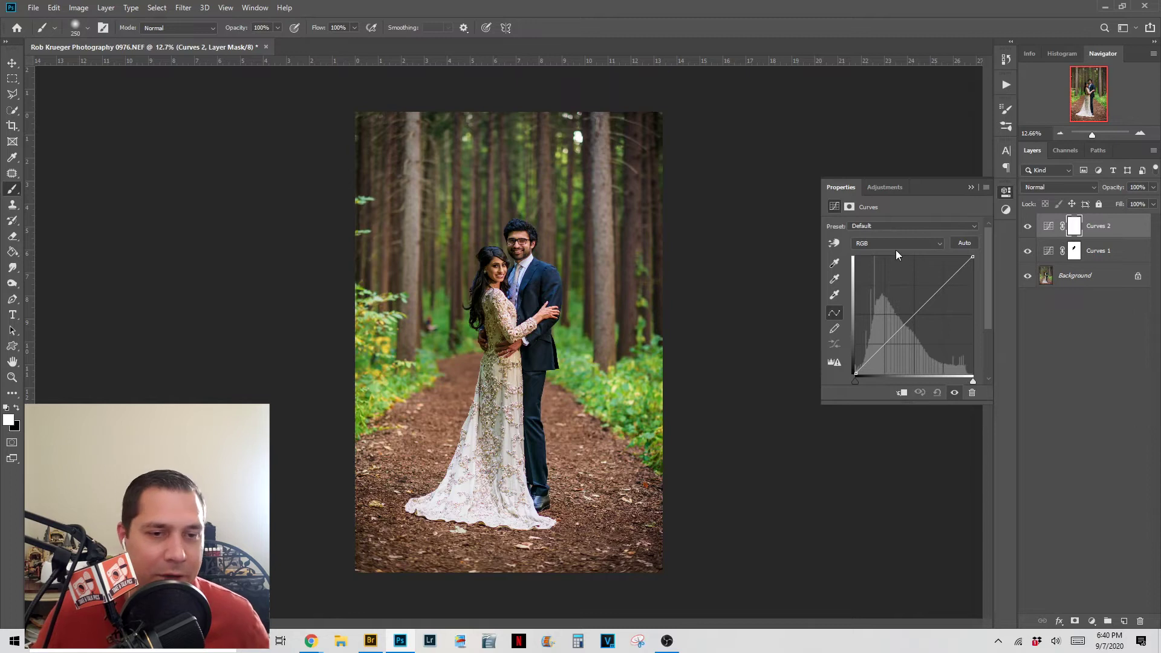
click(938, 245)
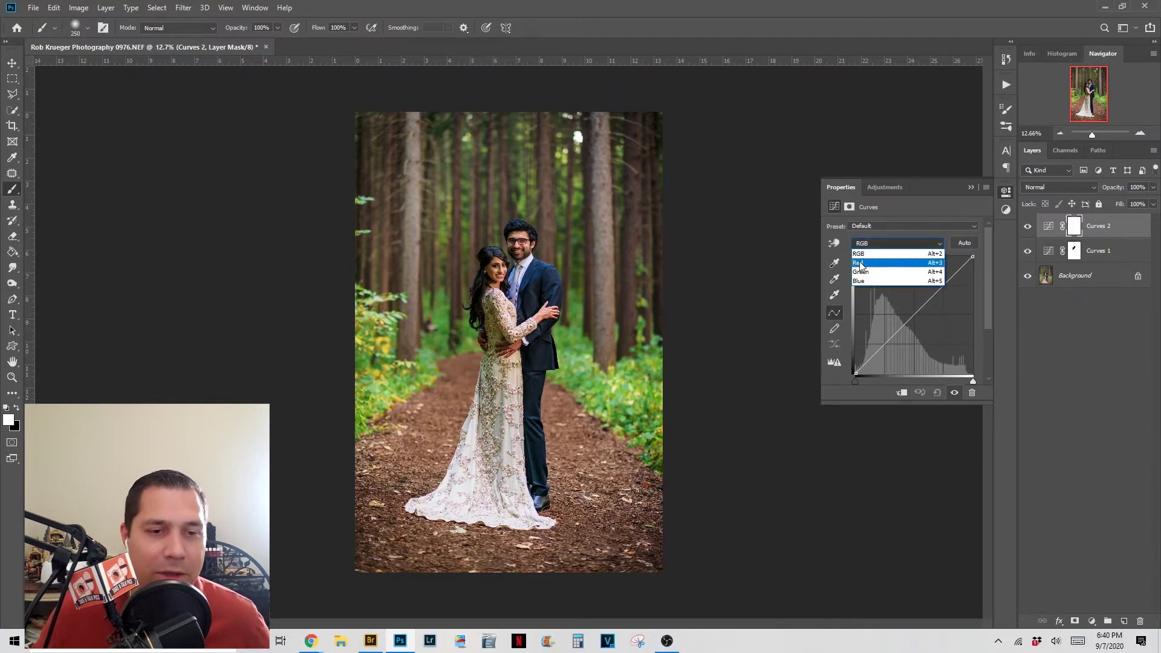
click(865, 282)
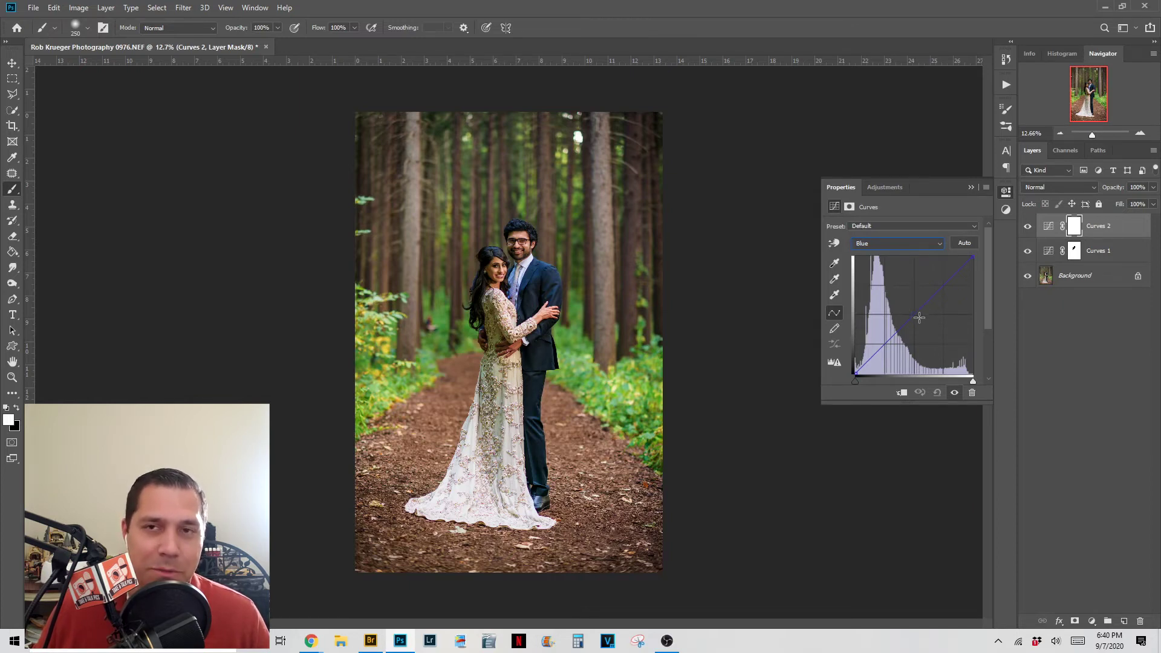
mouse_move(912, 315)
mouse_down()
mouse_move(900, 307)
mouse_move(925, 329)
mouse_move(913, 318)
mouse_up()
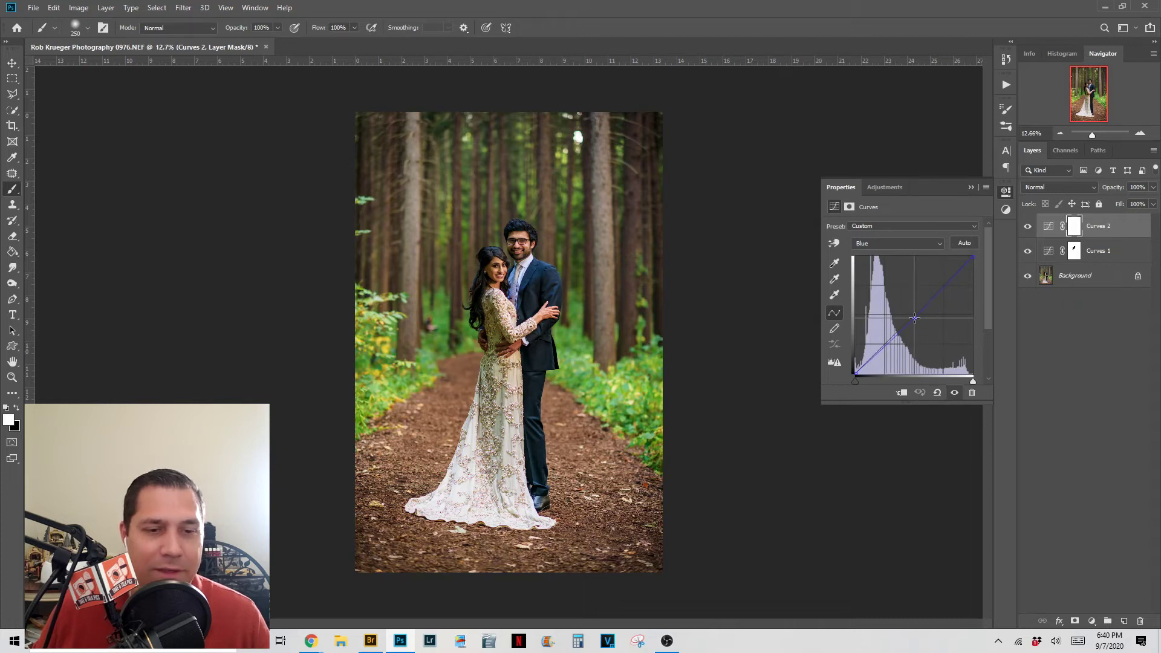
drag(914, 318, 912, 316)
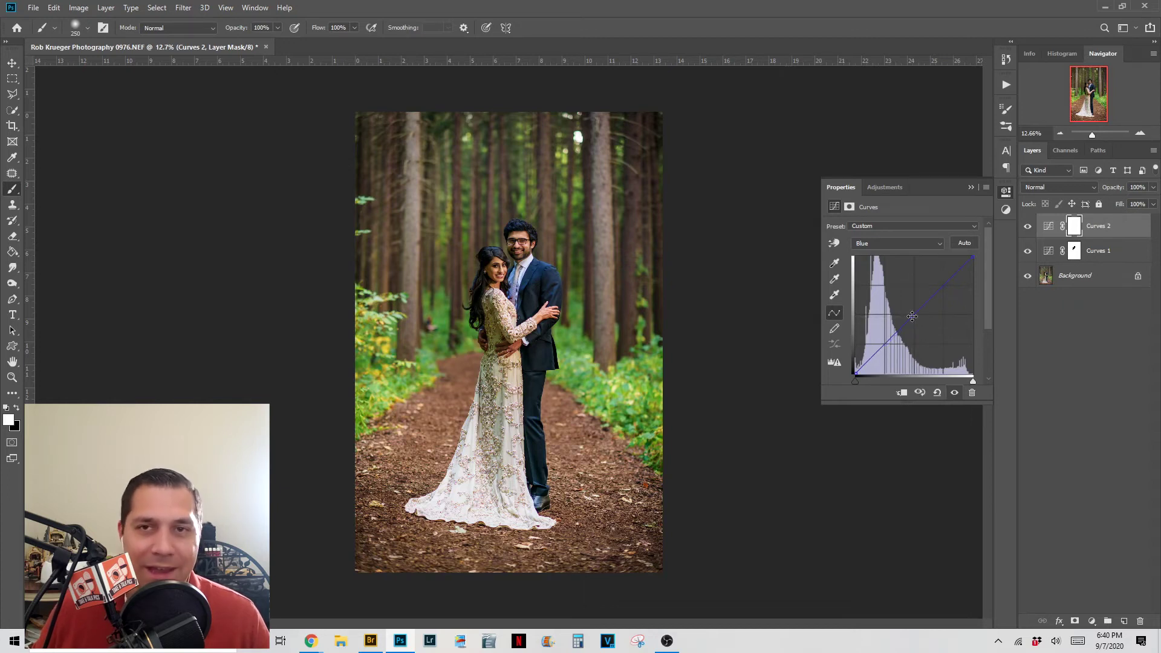
click(970, 188)
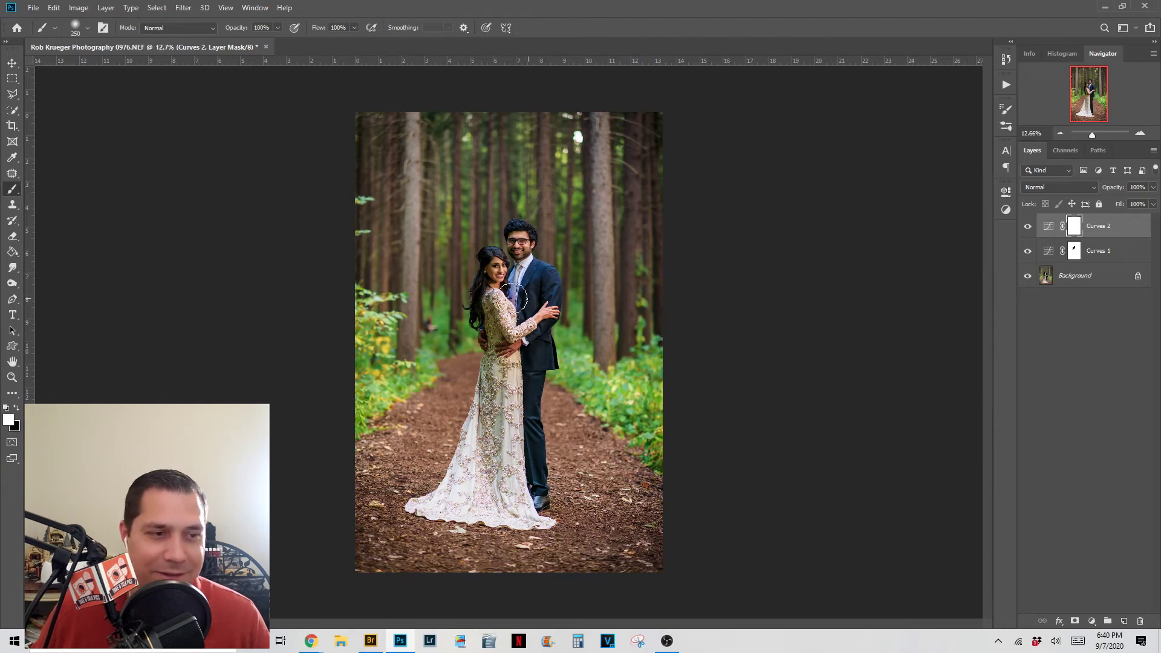
Reopen the Curves 2 settings and pull the Blue channel's midtone point slightly down to warm the photo
scroll(550, 302, up, 2)
scroll(550, 302, up, 4)
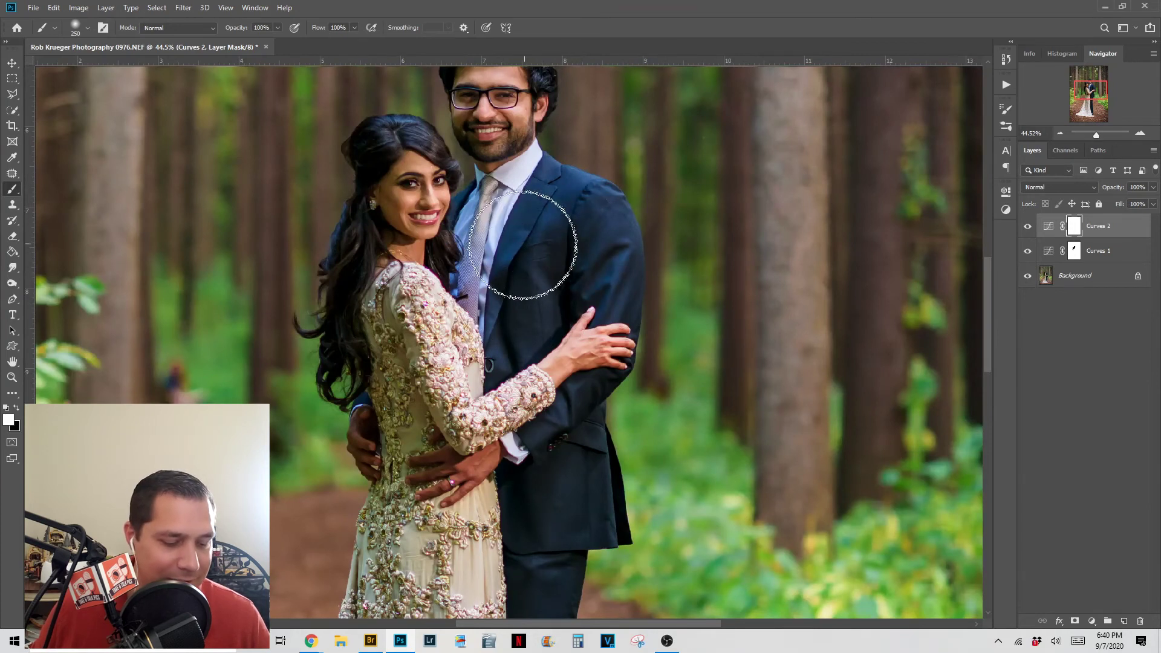
key(h)
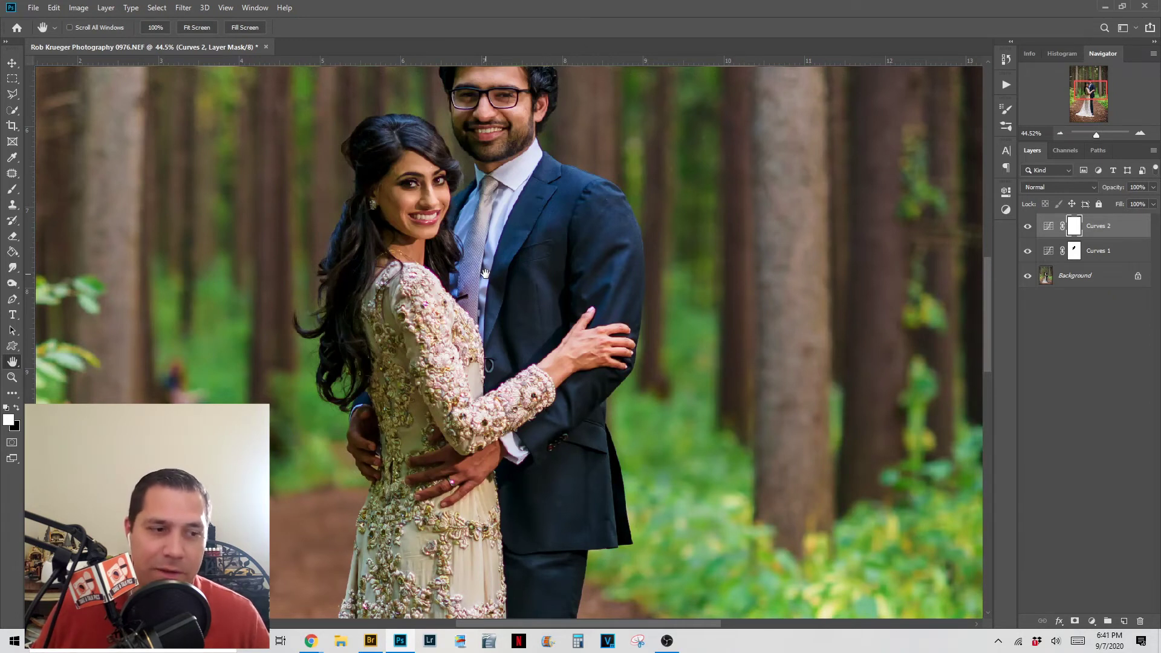
double_click(1049, 227)
click(939, 244)
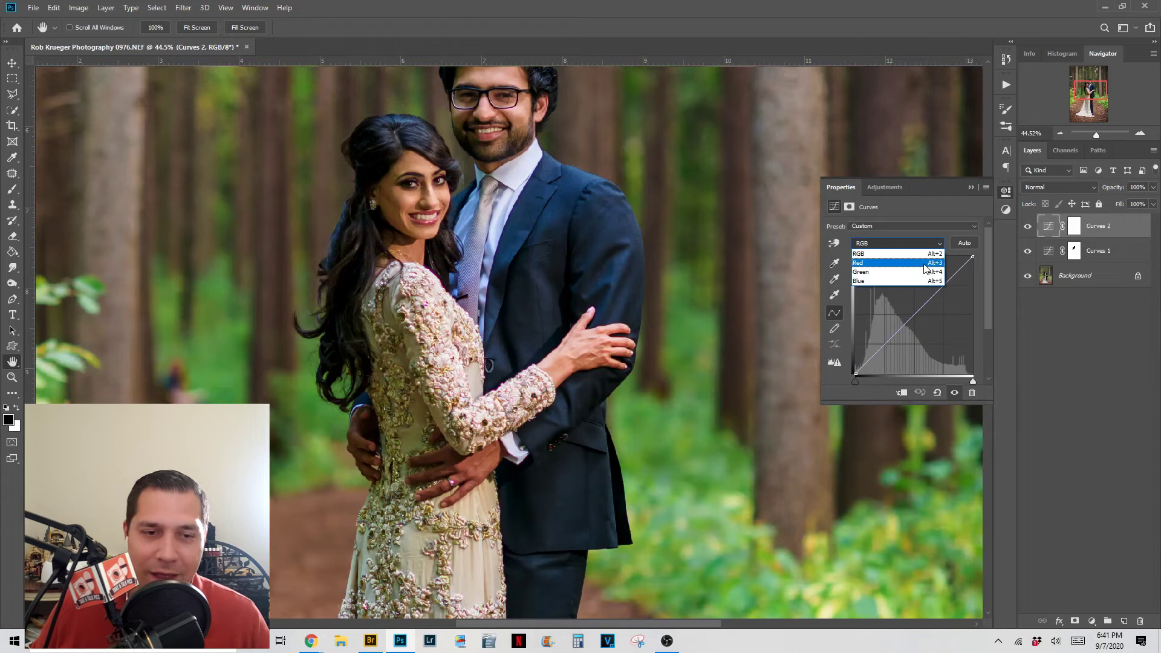
click(911, 281)
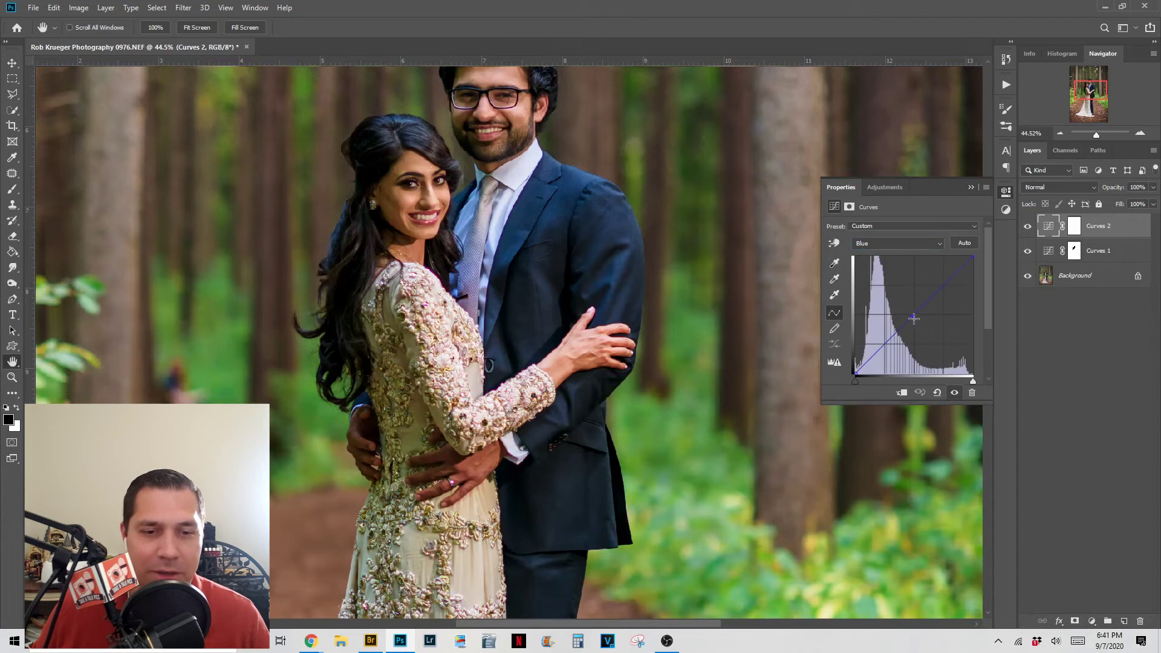
drag(918, 319, 918, 321)
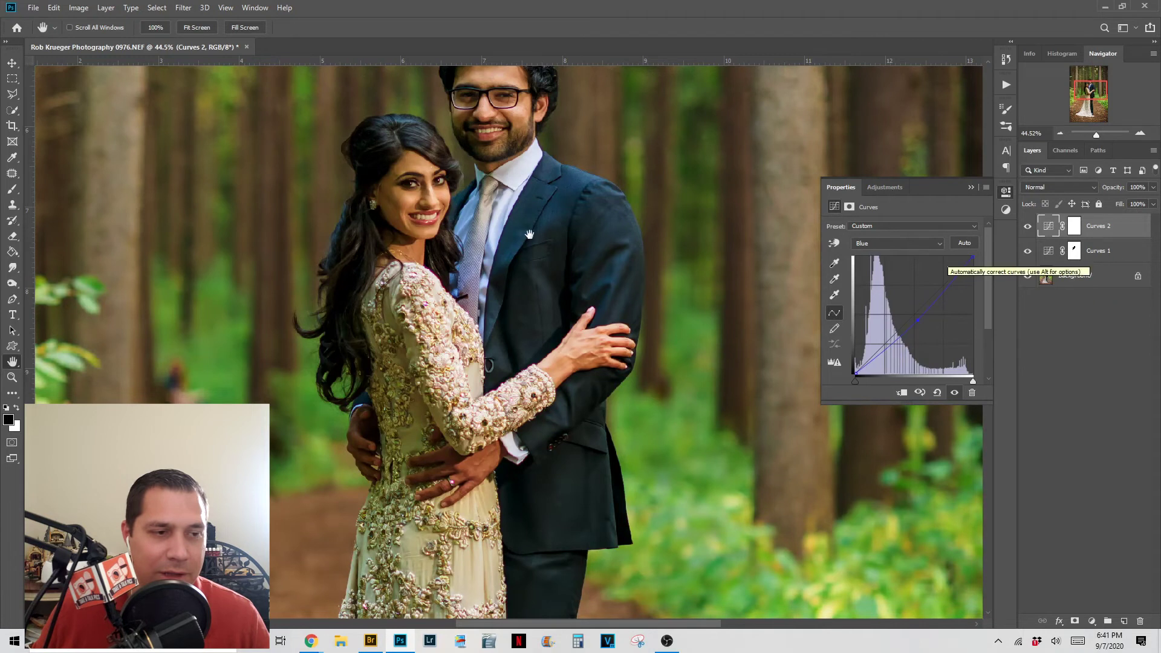
Examine the warming effect on the couple and the forest by repeatedly hiding and showing the Curves 2 layer
click(1028, 227)
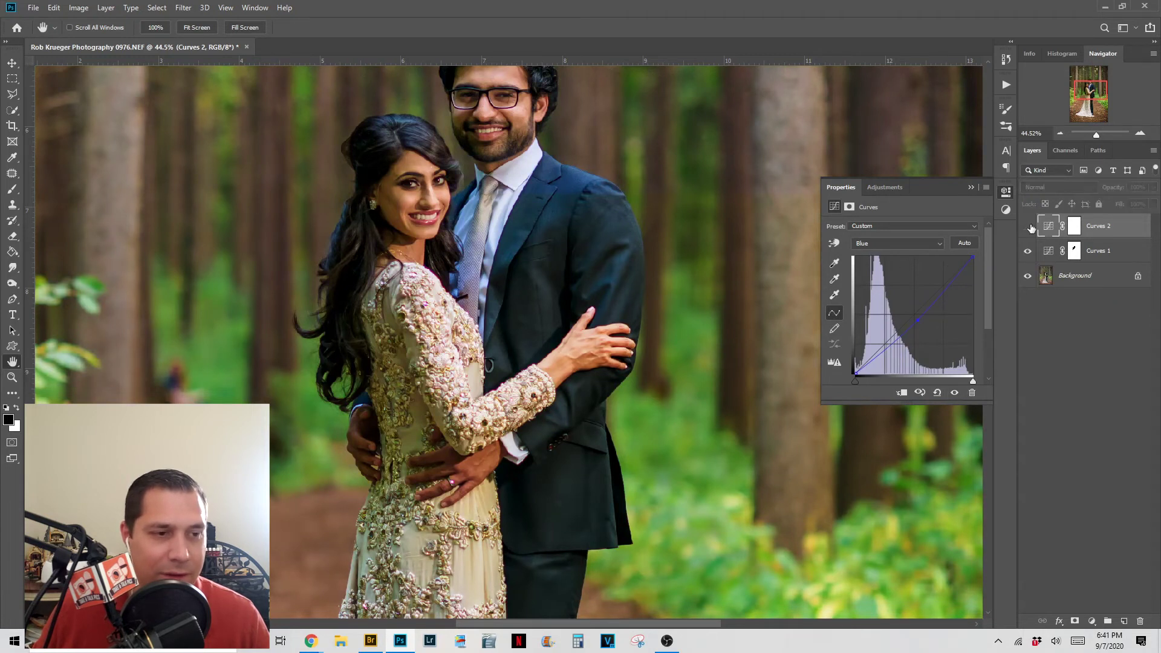
click(1030, 227)
click(1029, 227)
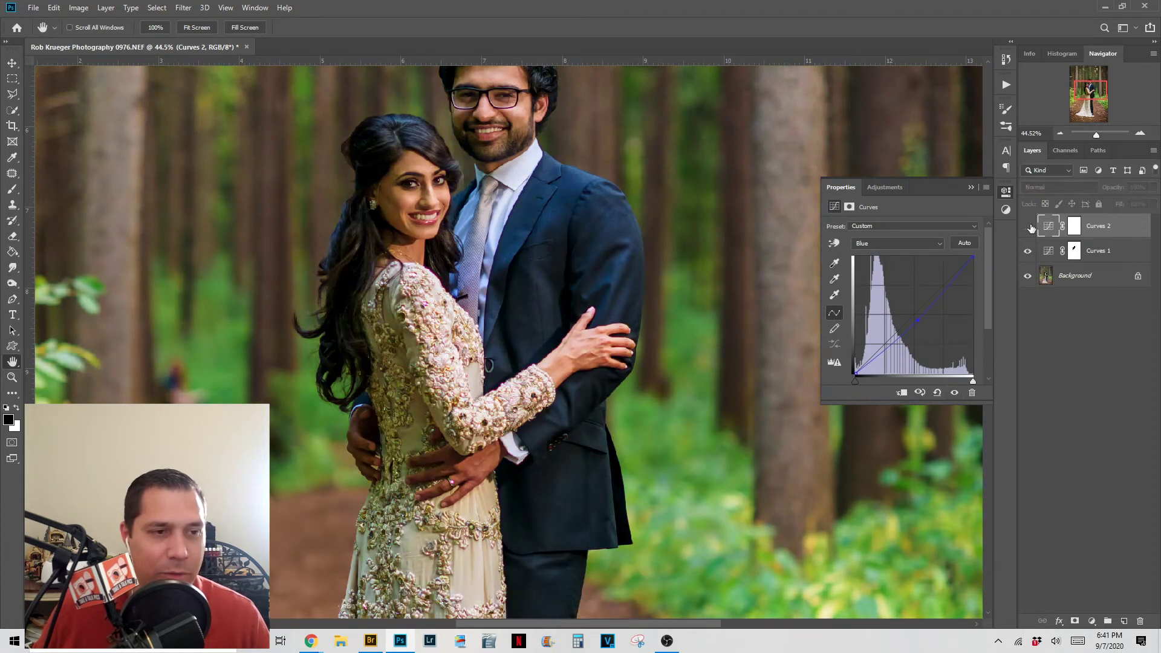
click(1030, 227)
click(1030, 227)
click(1029, 226)
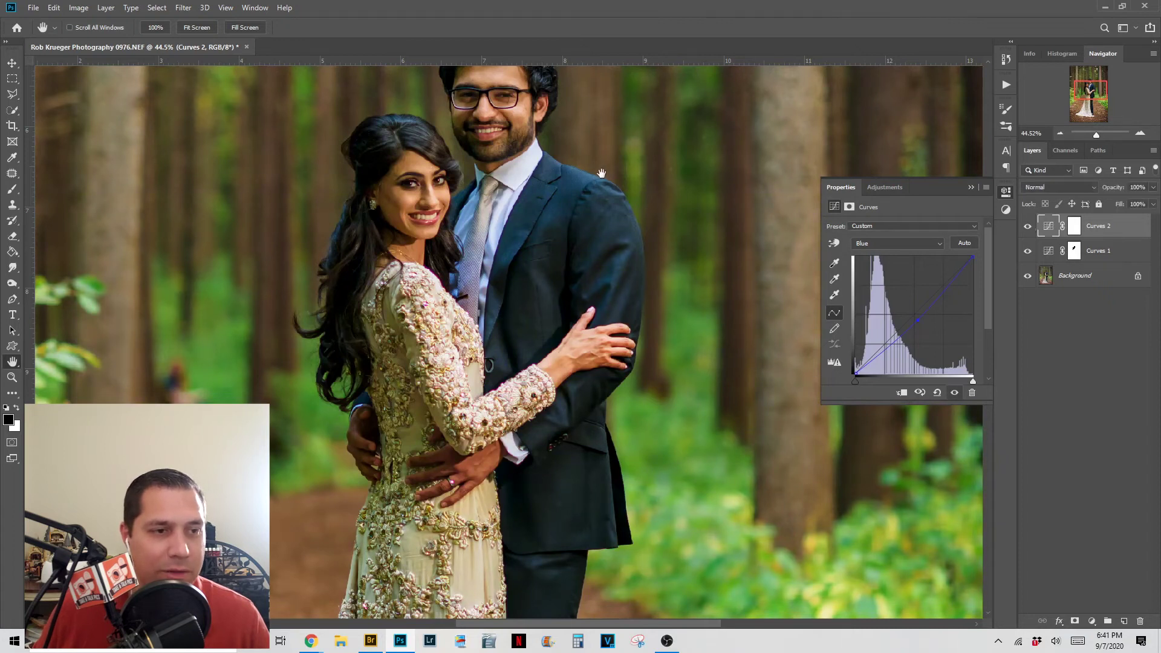
click(1027, 228)
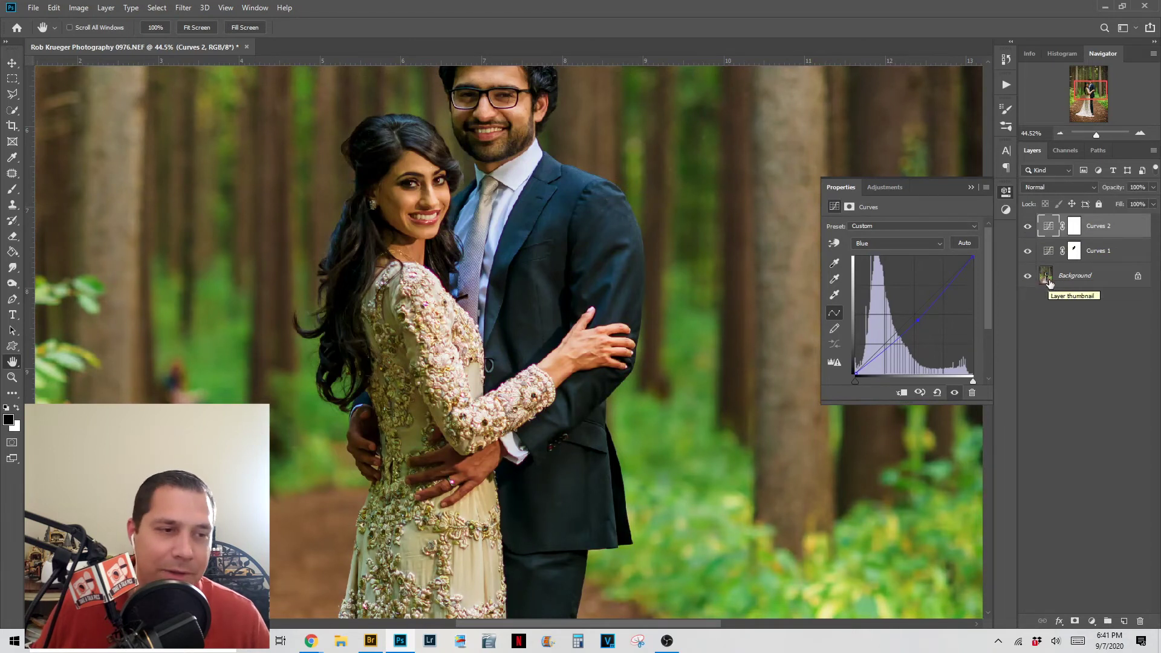
Invert the Curves 2 layer mask to black to hide the warming across the whole photo
click(971, 189)
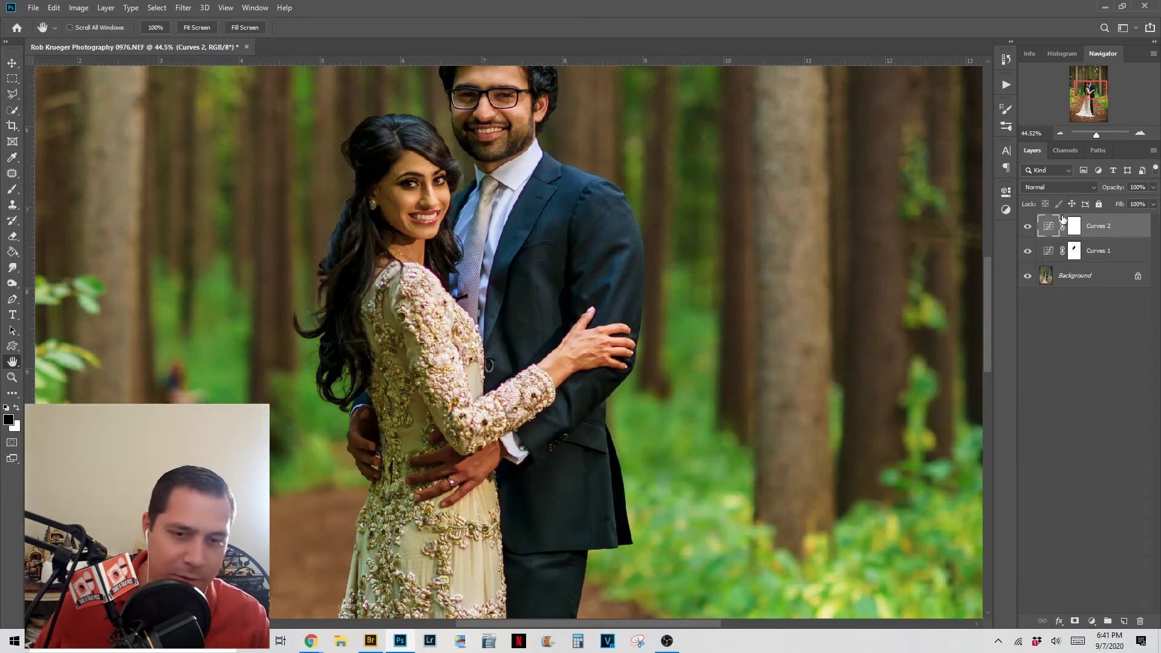
click(1075, 230)
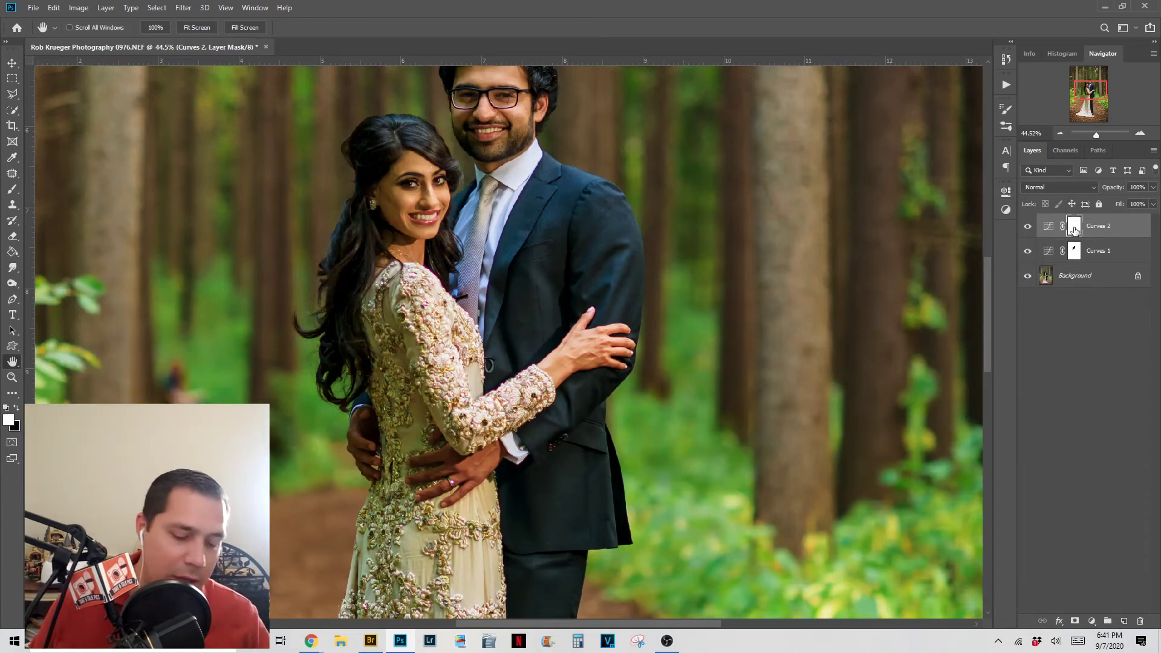
key(ctrl+i)
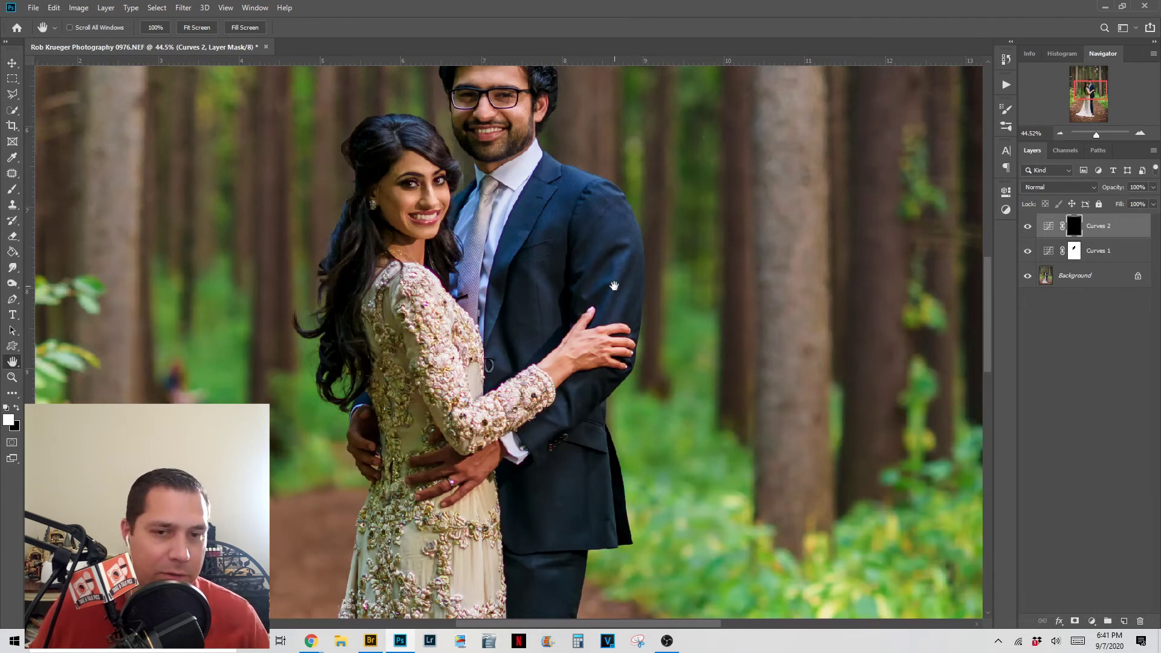
Paint white on the Curves 2 mask over the groom's suit jacket with a soft 250 px brush
key(b)
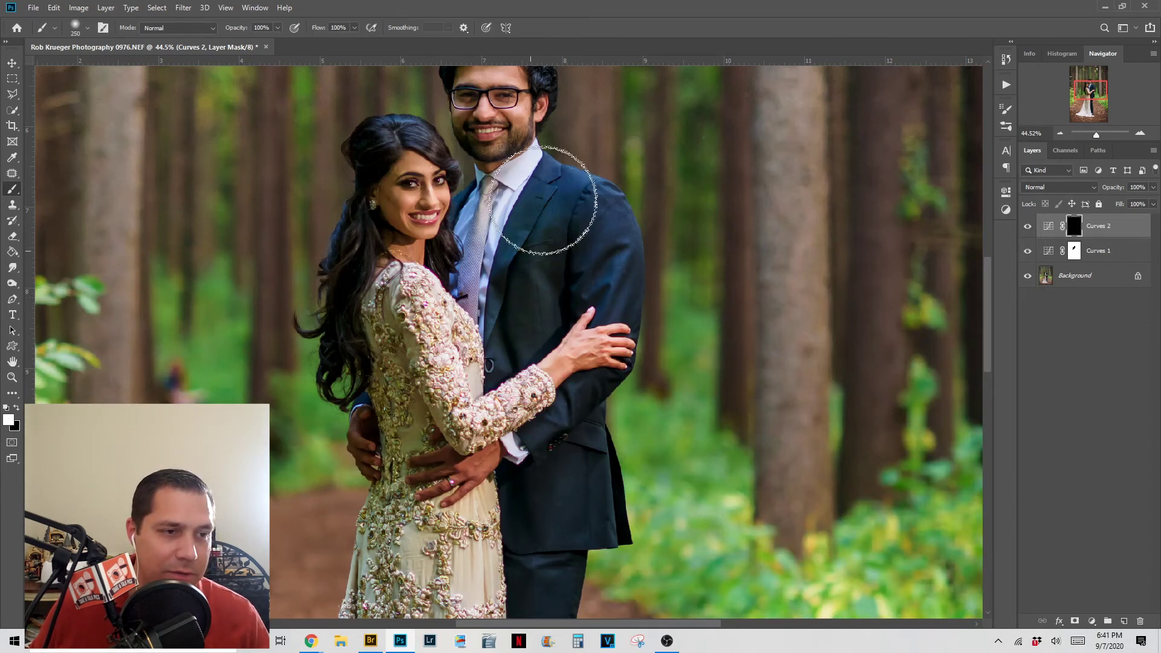
mouse_move(599, 228)
mouse_down()
mouse_move(609, 262)
mouse_move(613, 233)
mouse_move(597, 228)
mouse_up()
mouse_move(573, 449)
mouse_down()
mouse_move(552, 498)
mouse_move(581, 508)
mouse_up()
mouse_move(513, 207)
mouse_down()
mouse_move(515, 313)
mouse_move(497, 267)
mouse_move(469, 243)
mouse_move(478, 234)
mouse_move(483, 256)
mouse_up()
Reduce the brush to 125 px and paint white on the mask from the groom's collar area down to the jacket's lower part
key(bracketleft)
key(bracketleft)
key(bracketleft)
key(bracketleft)
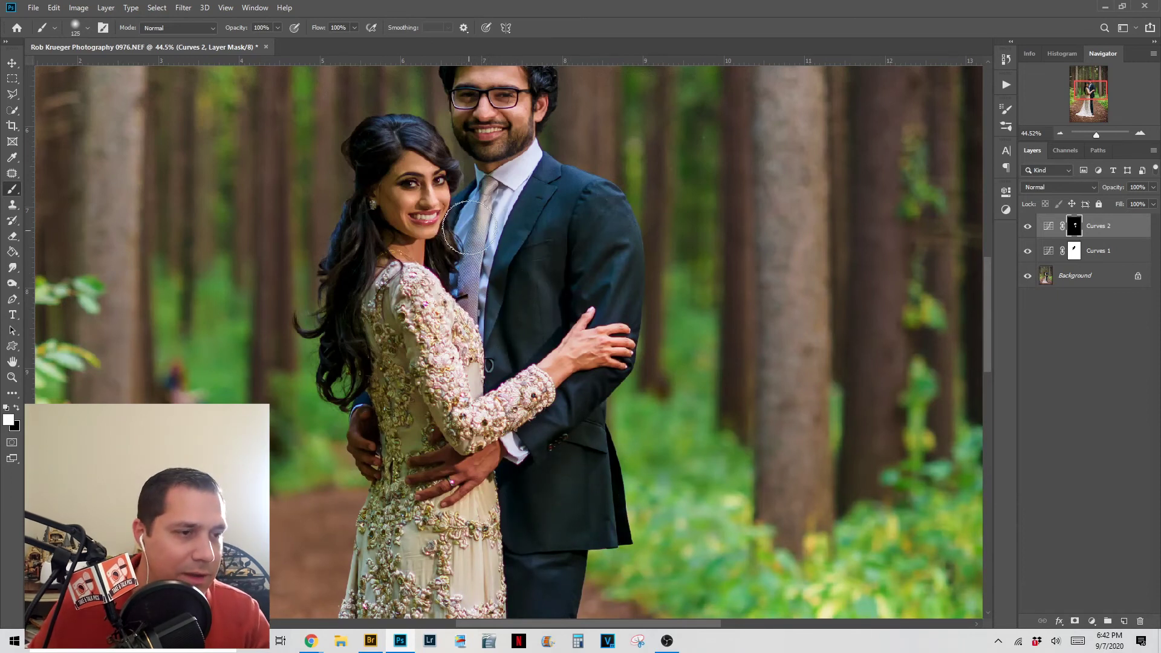
mouse_move(478, 196)
mouse_down()
mouse_move(559, 184)
mouse_move(607, 225)
mouse_move(595, 194)
mouse_move(622, 250)
mouse_move(610, 307)
mouse_move(602, 275)
mouse_move(558, 283)
mouse_move(512, 344)
mouse_move(606, 267)
mouse_move(582, 413)
mouse_move(587, 404)
mouse_move(532, 459)
mouse_move(524, 446)
mouse_move(519, 543)
mouse_move(609, 478)
mouse_up()
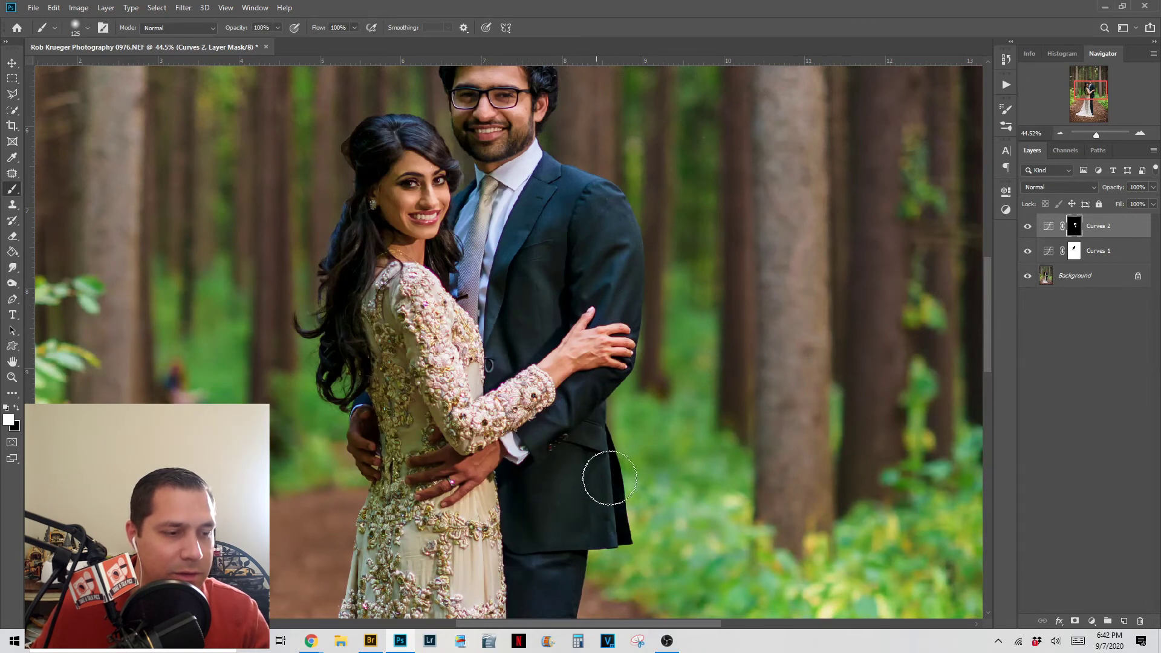
Reduce the brush to 80 px and paint white on the mask over the bit of suit sleeve behind the bride's hair
key(bracketleft)
key(bracketleft)
key(bracketleft)
drag(357, 404, 369, 390)
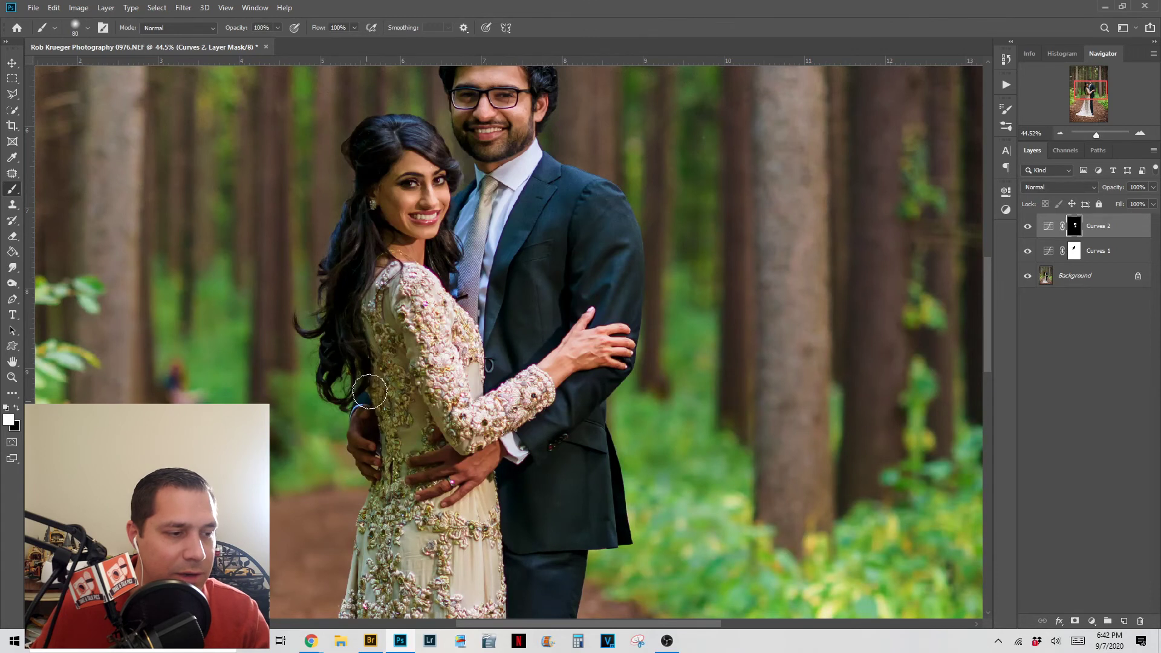
Compare the groom's suit with and without the masked warming by repeatedly hiding and showing the Curves 2 layer
click(1028, 228)
click(1029, 230)
click(1029, 231)
click(1029, 231)
click(1029, 230)
click(1029, 231)
click(1030, 231)
click(1029, 230)
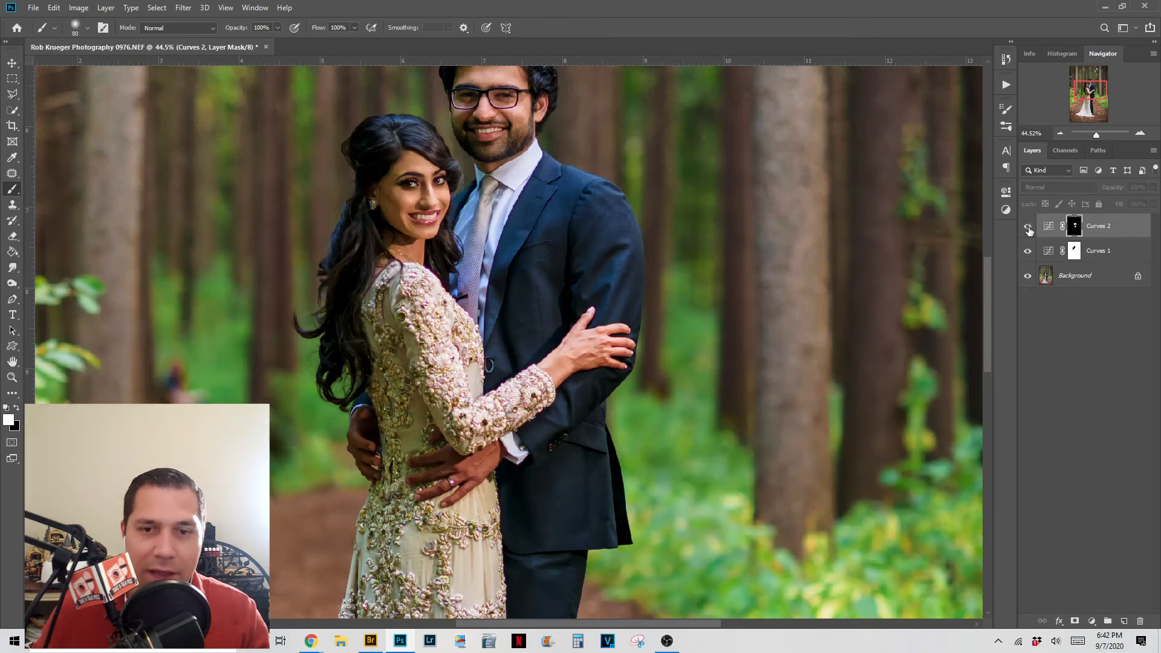
click(1029, 230)
click(1029, 231)
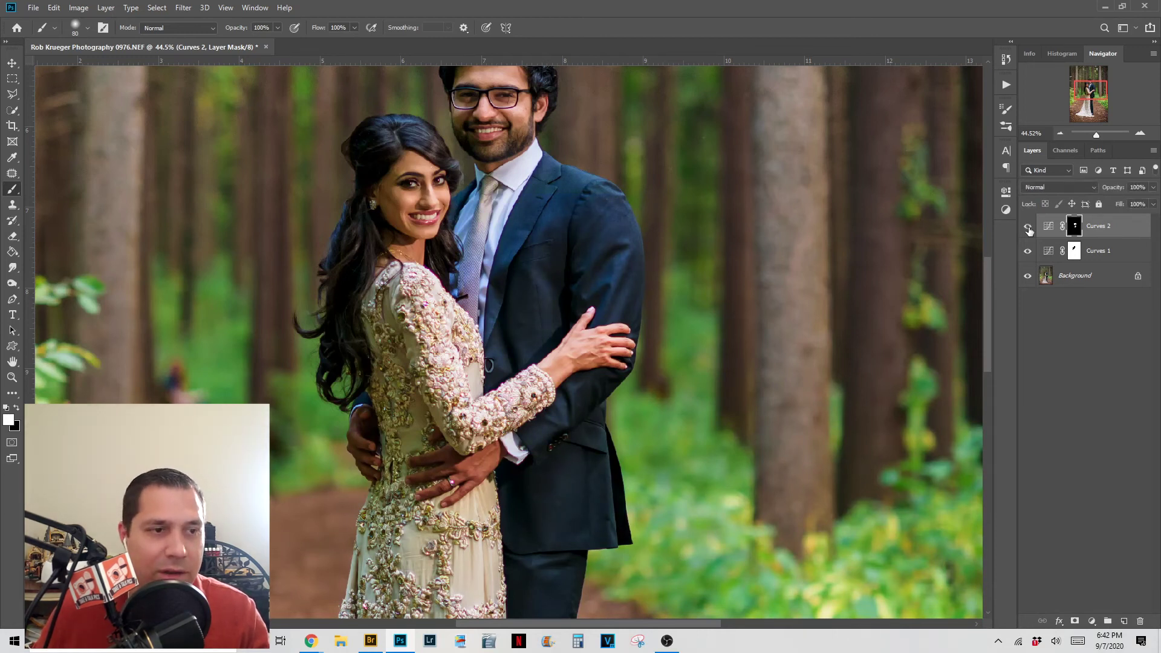
Reopen the Curves 2 settings and raise the Red channel's midtone point very slightly
drag(985, 271, 985, 249)
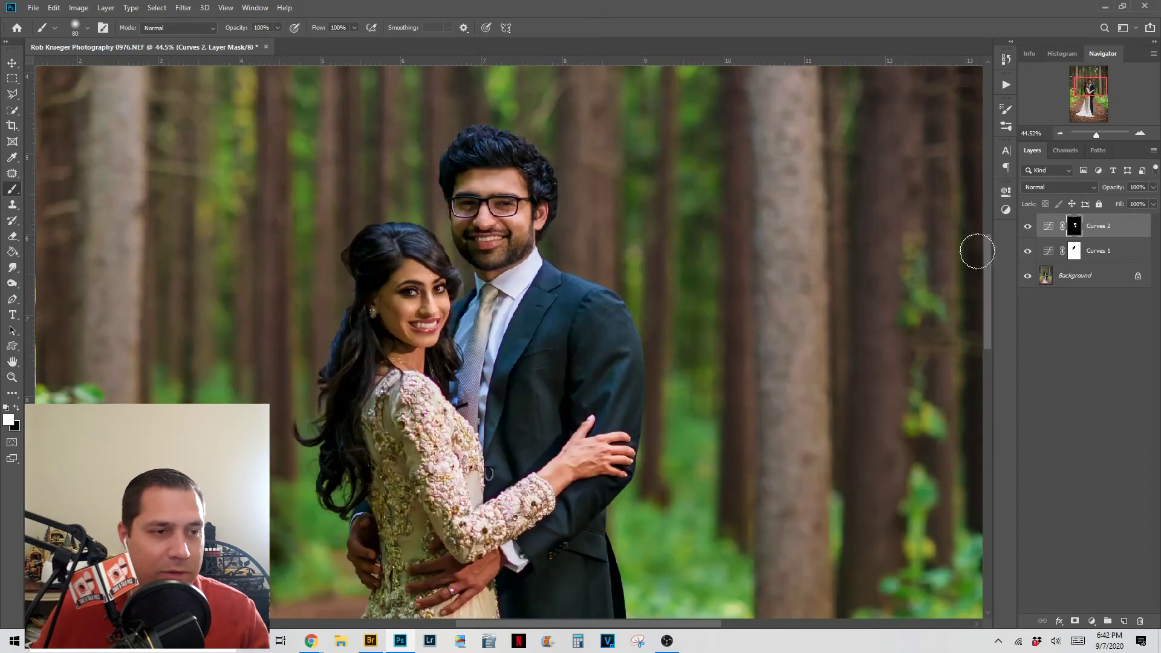
key(ctrl+0)
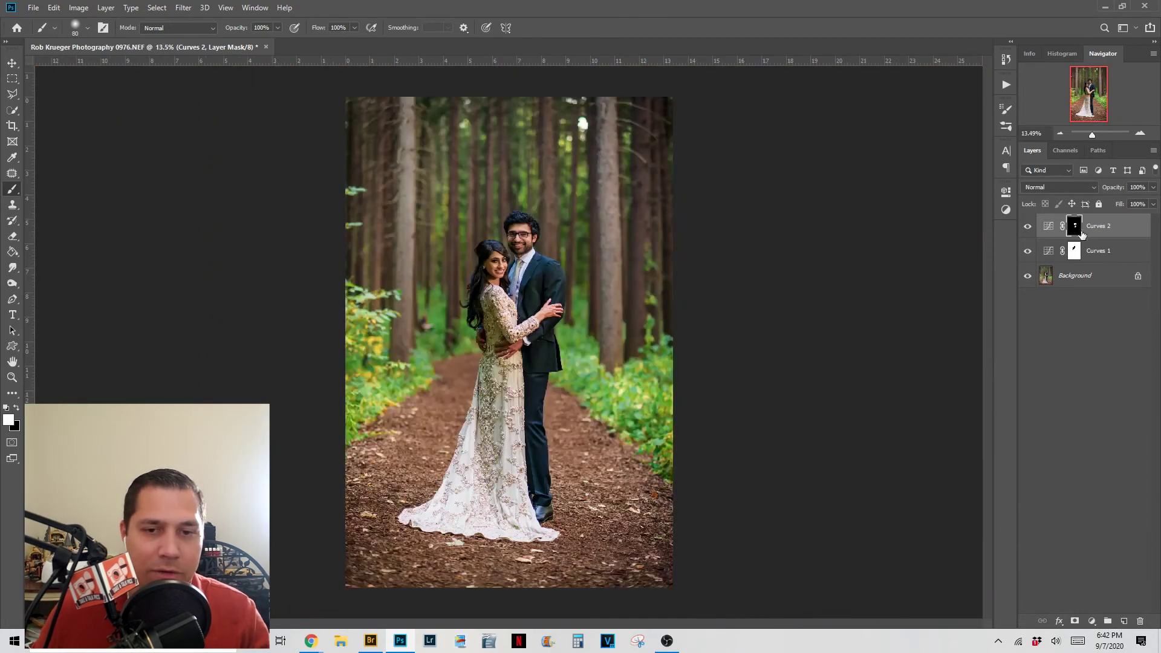
double_click(1050, 233)
click(897, 243)
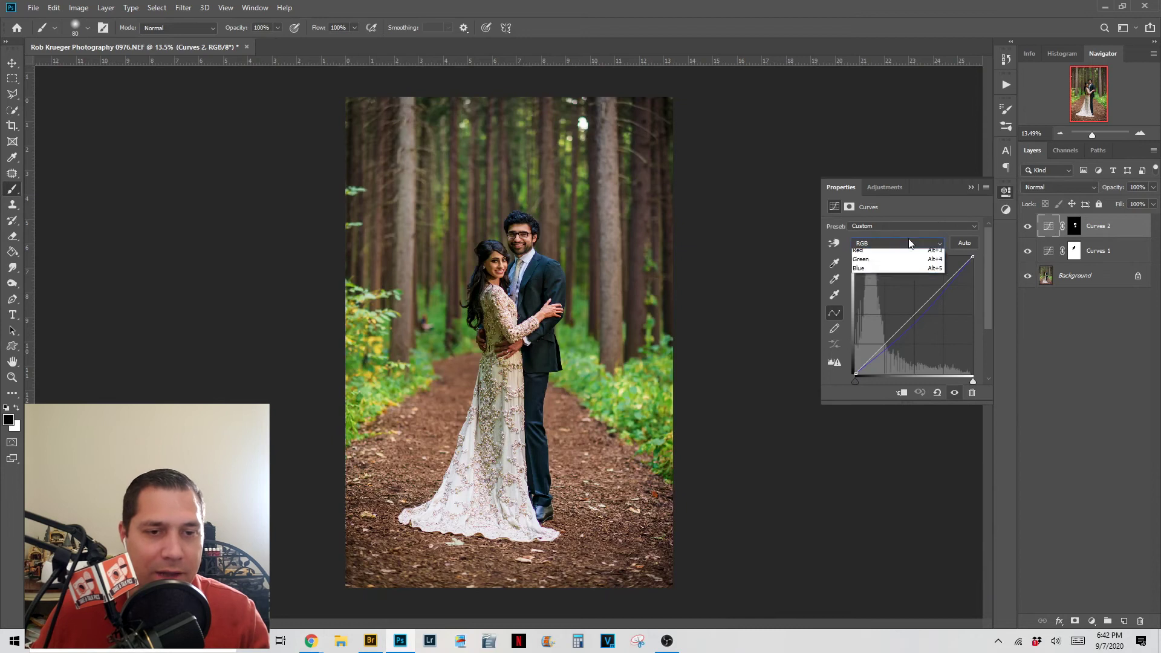
click(892, 253)
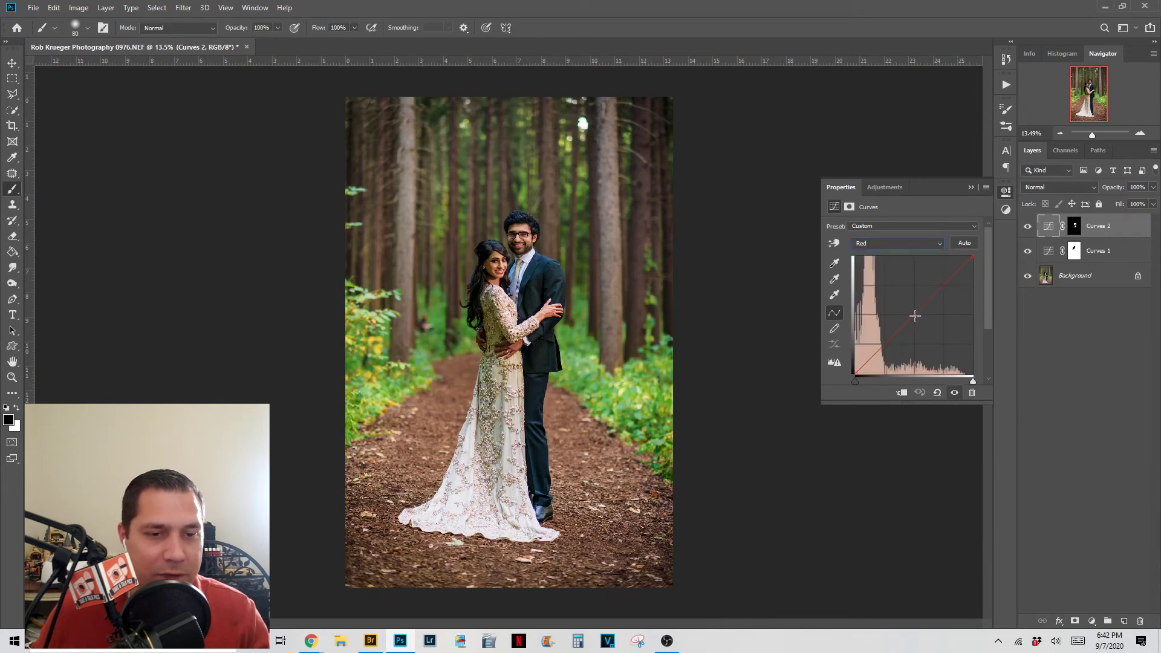
mouse_move(915, 315)
mouse_down()
mouse_move(893, 298)
mouse_move(912, 313)
mouse_up()
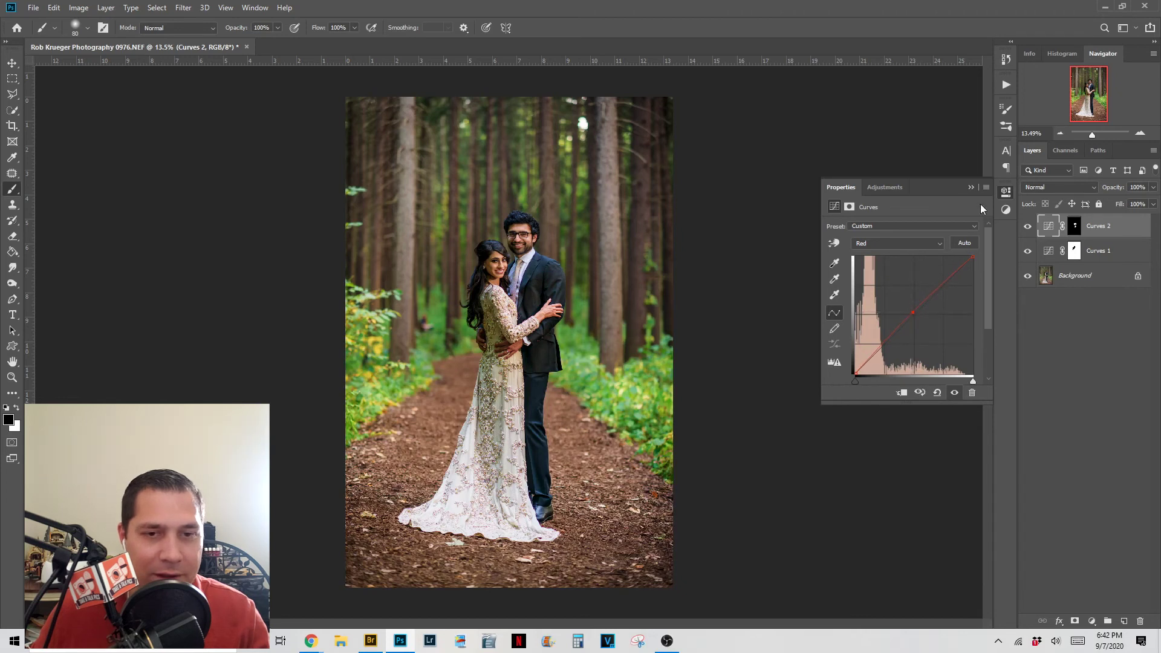
click(970, 189)
Compare the suit color with and without Curves 2, both close up on the couple and across the whole photo
scroll(522, 298, up, 6)
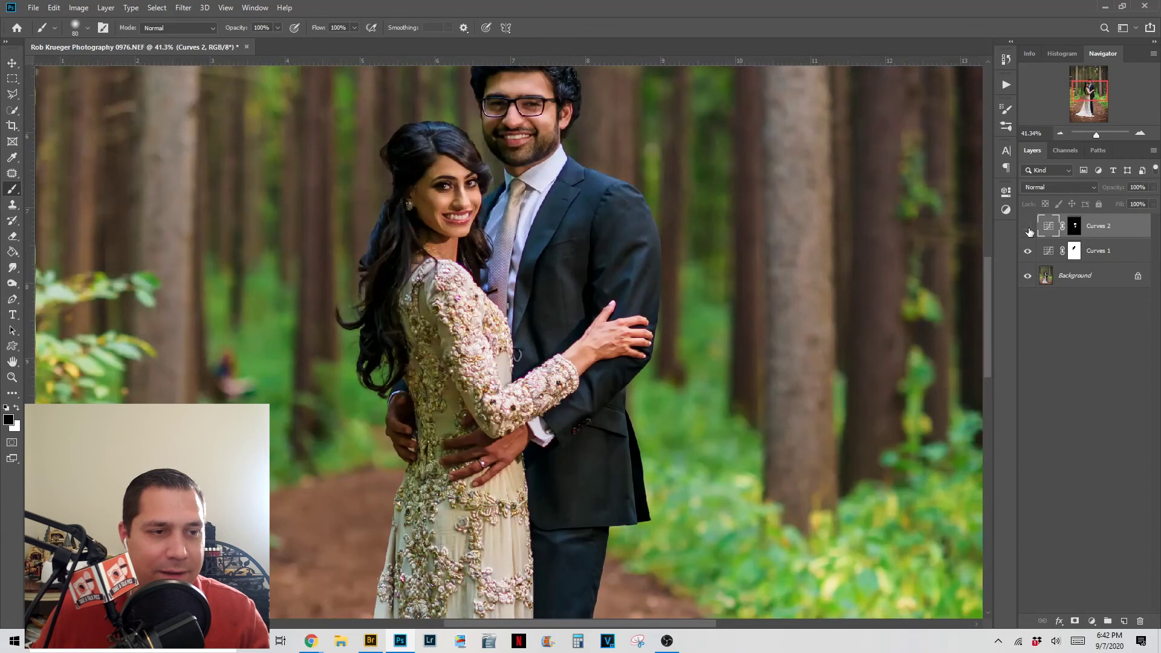
click(1029, 230)
click(1028, 227)
click(1029, 230)
click(1028, 230)
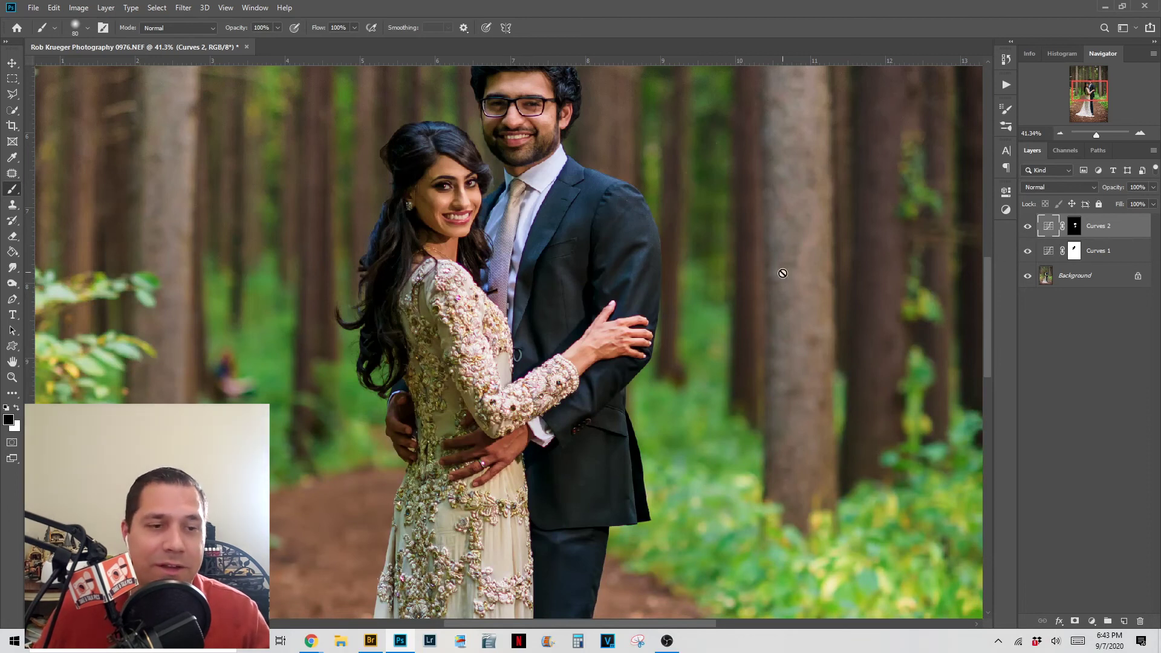
scroll(788, 273, down, 5)
scroll(788, 273, down, 1)
drag(1026, 254, 1023, 235)
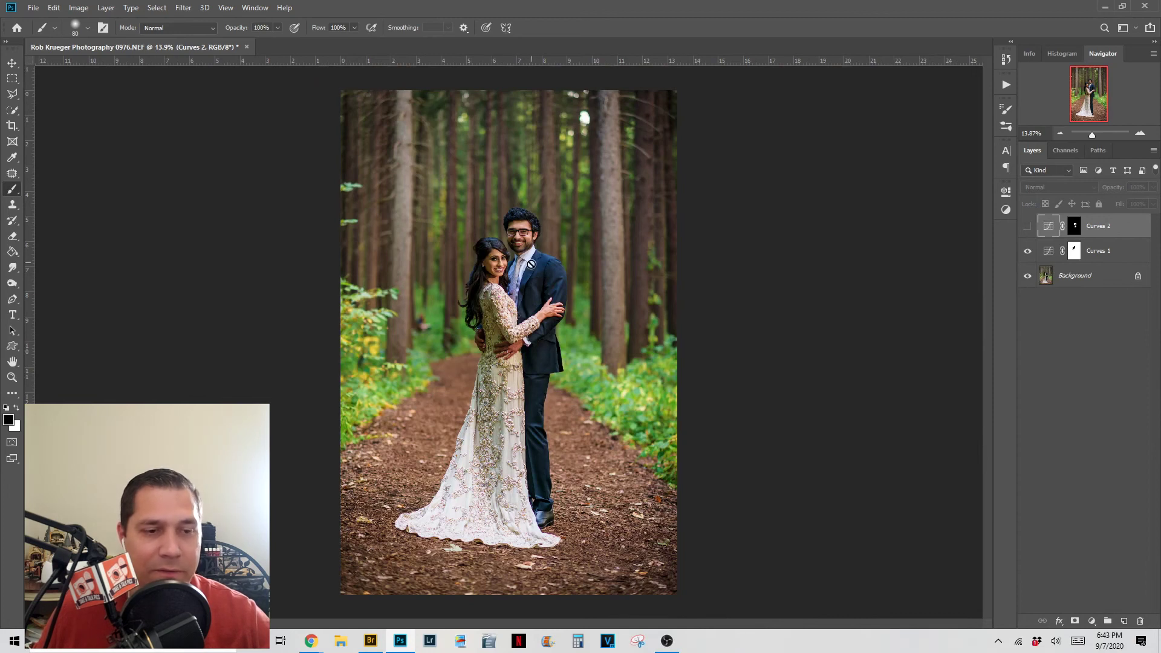
click(1026, 229)
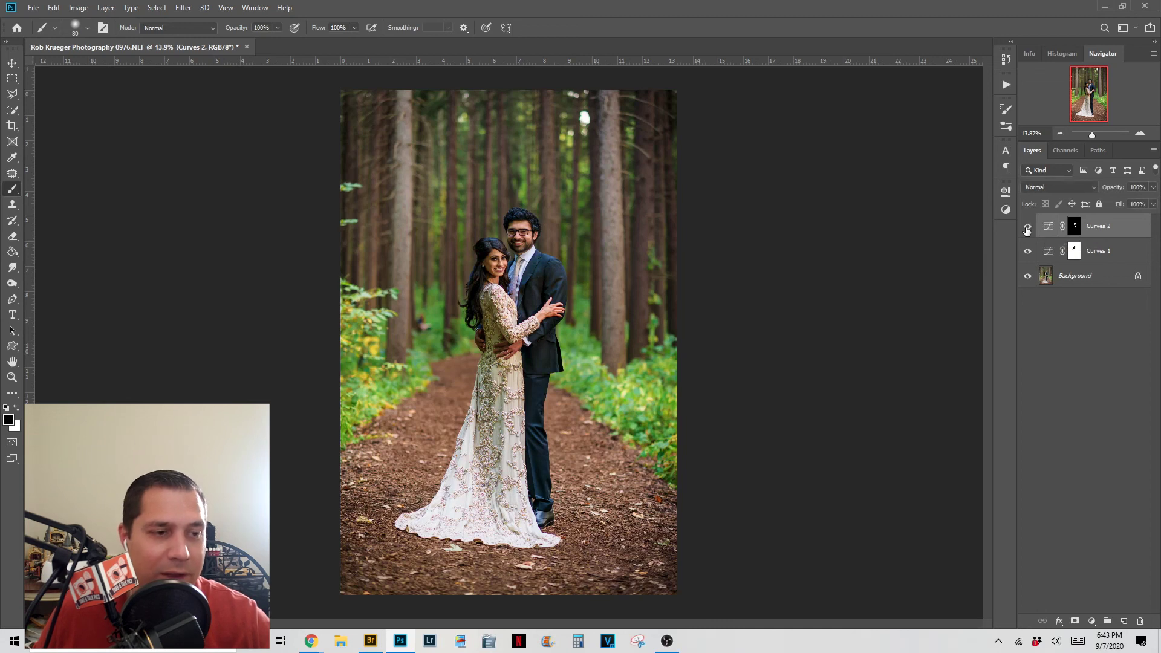
Stamp all visible layers into a new top layer and compare it with the Background while both Curves layers are hidden
key(ctrl+alt+shift+e)
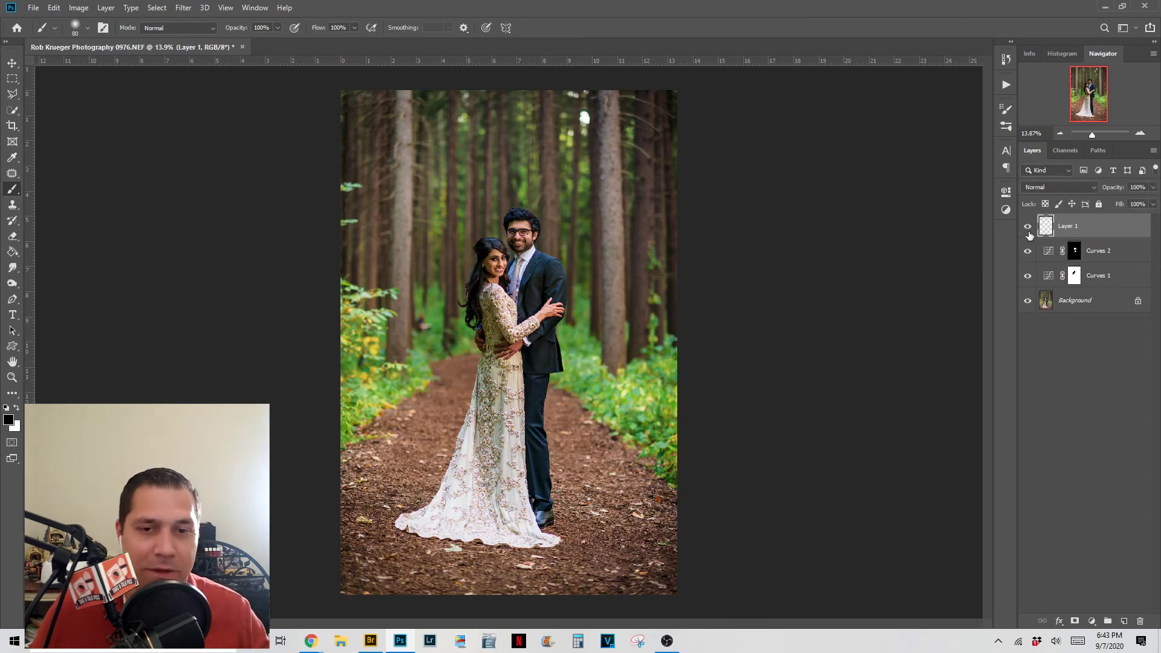
click(1028, 252)
click(1025, 276)
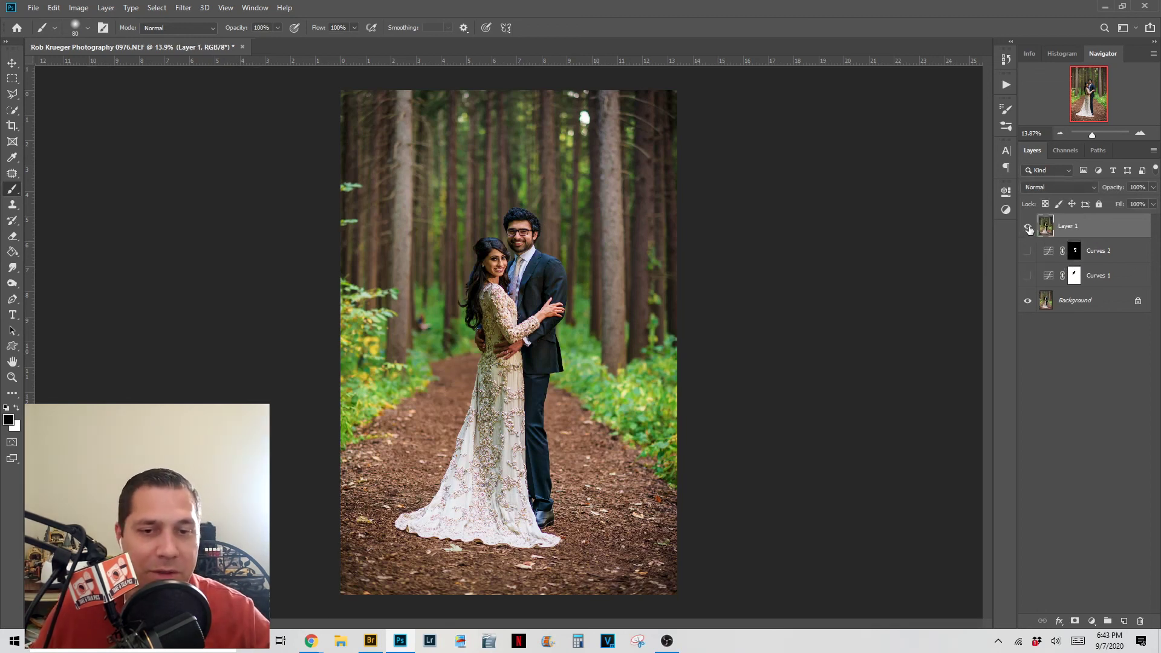
click(1028, 227)
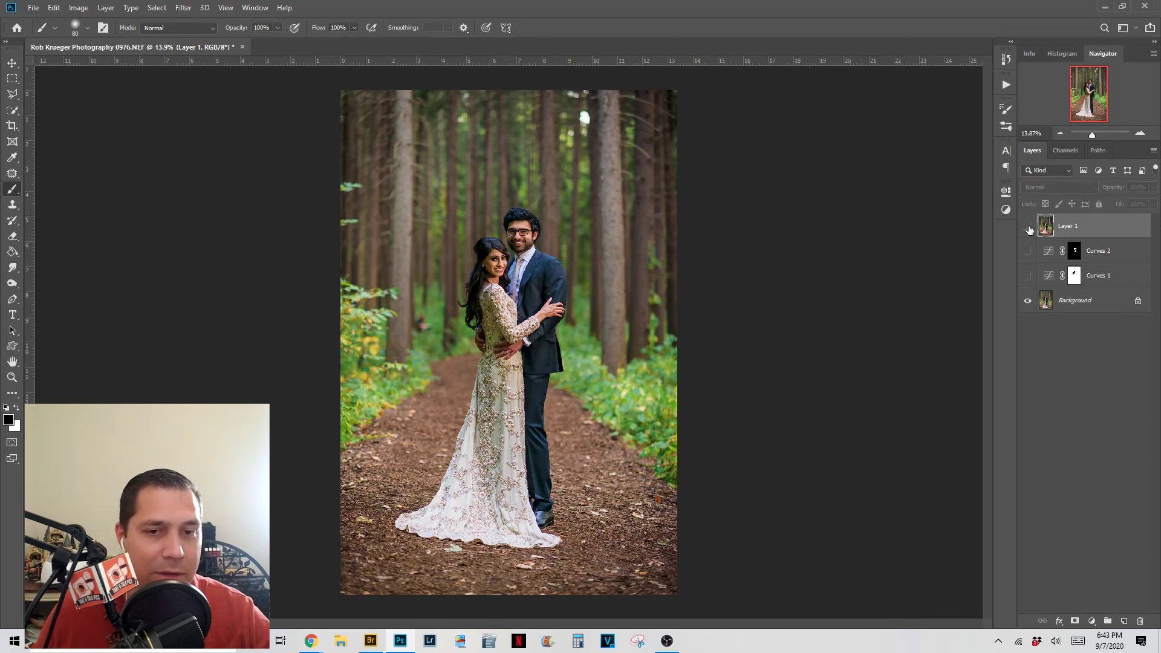
click(1028, 228)
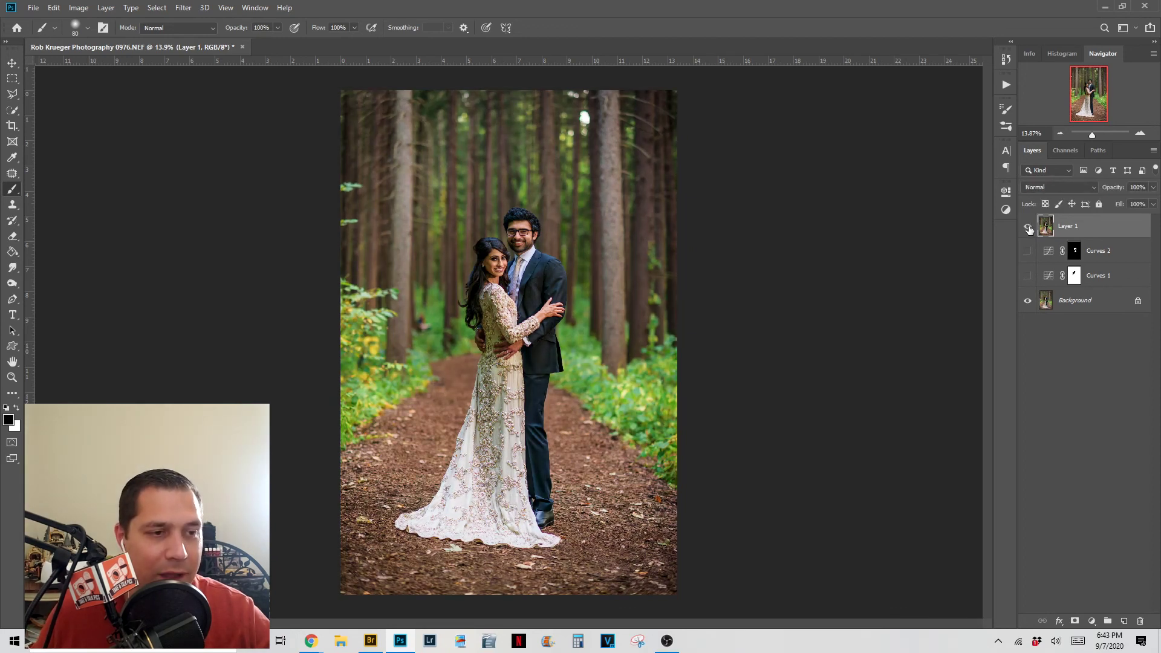